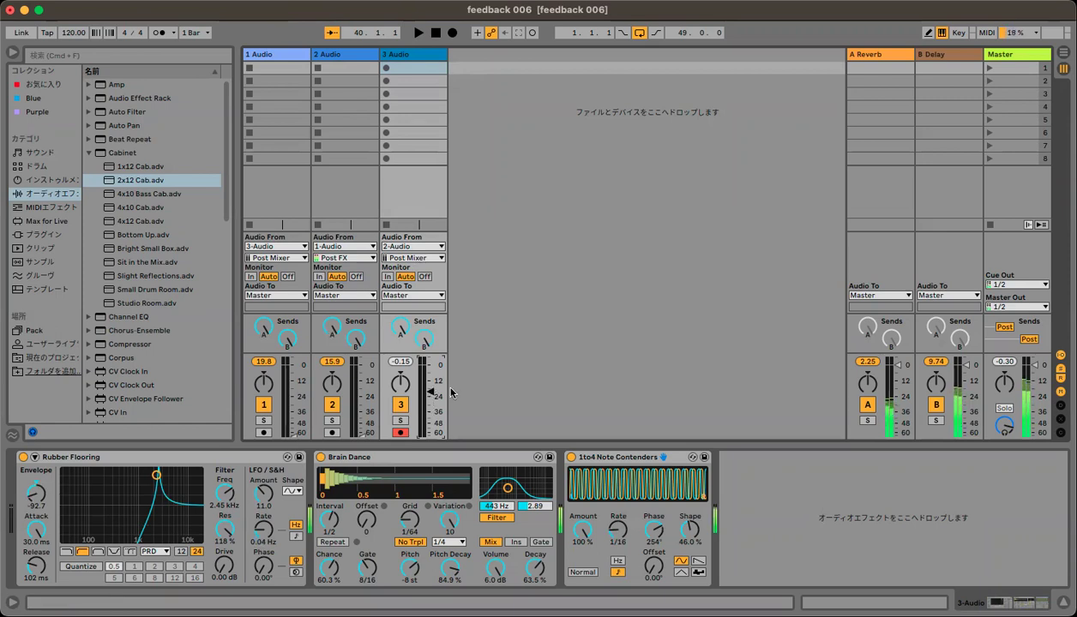
- Set the Rubber Flooring filter on track 3 to 19.9 kHz with 125% resonance
{"action": "left_click_drag", "start_coordinate": [158, 476], "coordinate": [199, 472]}
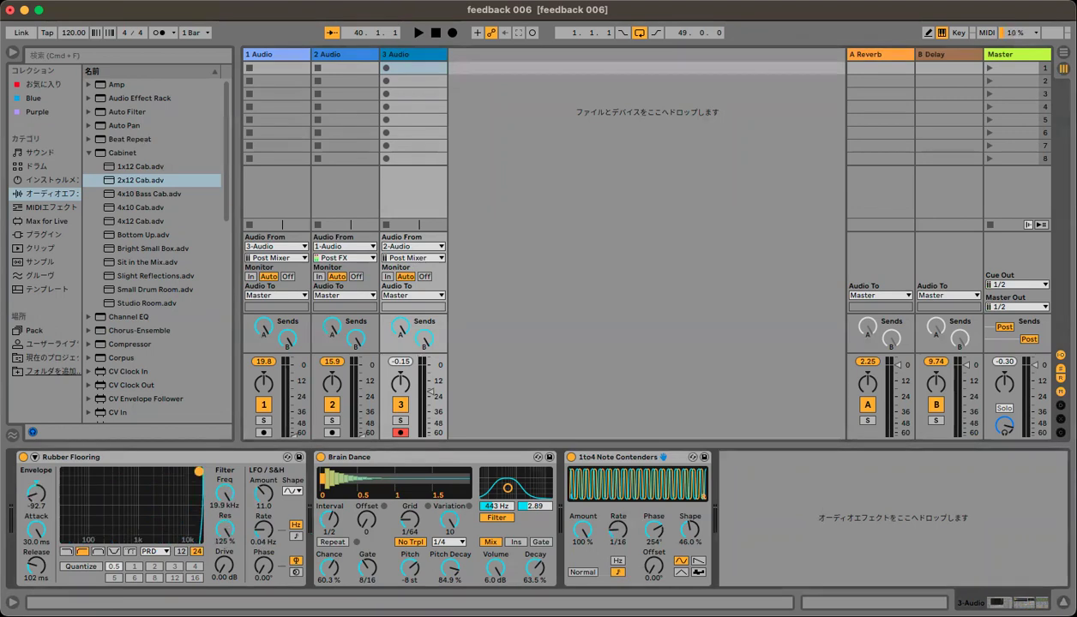
- Arm track 1, raise its volume slightly, and tune its two Bandpass Spinner filters to 347 Hz at 121% and 6.39 kHz at 110% resonance
{"action": "left_click", "coordinate": [264, 433]}
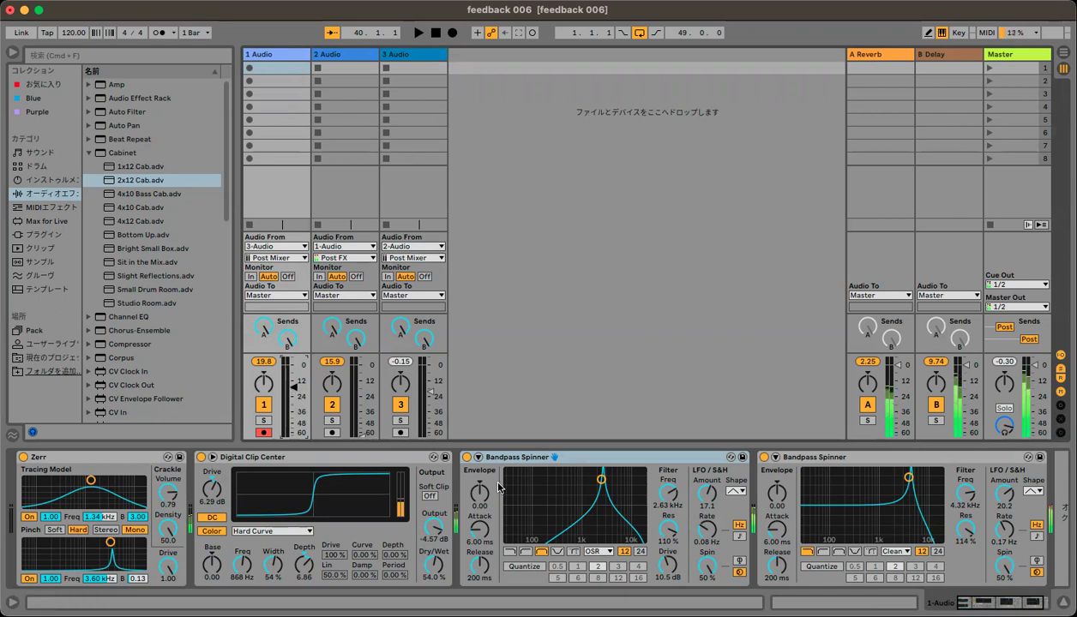
{"action": "mouse_move", "coordinate": [601, 481]}
{"action": "left_mouse_down"}
{"action": "mouse_move", "coordinate": [524, 477]}
{"action": "mouse_move", "coordinate": [562, 472]}
{"action": "mouse_move", "coordinate": [548, 479]}
{"action": "mouse_move", "coordinate": [606, 485]}
{"action": "left_mouse_up"}
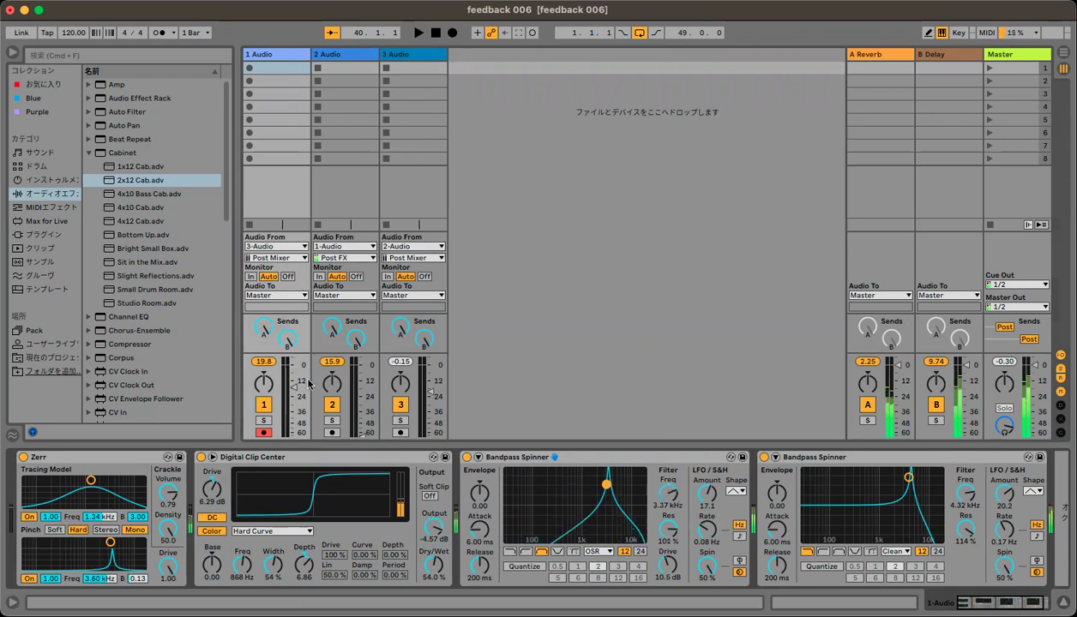
{"action": "left_click_drag", "start_coordinate": [293, 388], "coordinate": [294, 381]}
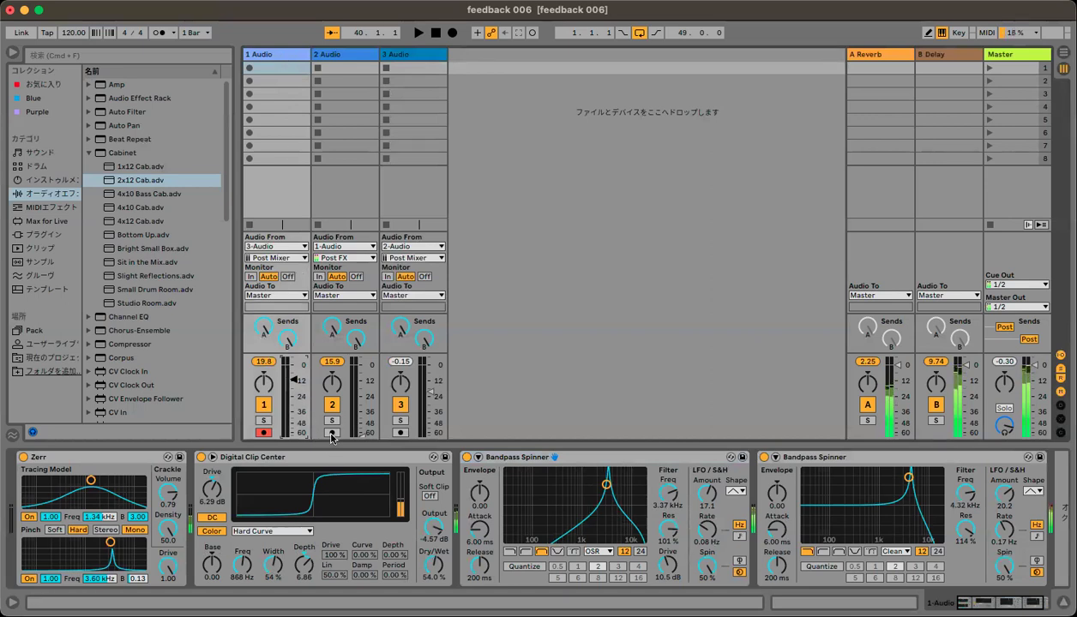
{"action": "mouse_move", "coordinate": [911, 482]}
{"action": "left_mouse_down"}
{"action": "mouse_move", "coordinate": [937, 473]}
{"action": "mouse_move", "coordinate": [832, 474]}
{"action": "mouse_move", "coordinate": [890, 472]}
{"action": "mouse_move", "coordinate": [882, 480]}
{"action": "mouse_move", "coordinate": [909, 490]}
{"action": "mouse_move", "coordinate": [890, 481]}
{"action": "mouse_move", "coordinate": [892, 501]}
{"action": "mouse_move", "coordinate": [915, 487]}
{"action": "mouse_move", "coordinate": [802, 478]}
{"action": "mouse_move", "coordinate": [916, 481]}
{"action": "left_mouse_up"}
{"action": "left_click_drag", "start_coordinate": [606, 486], "coordinate": [559, 473]}
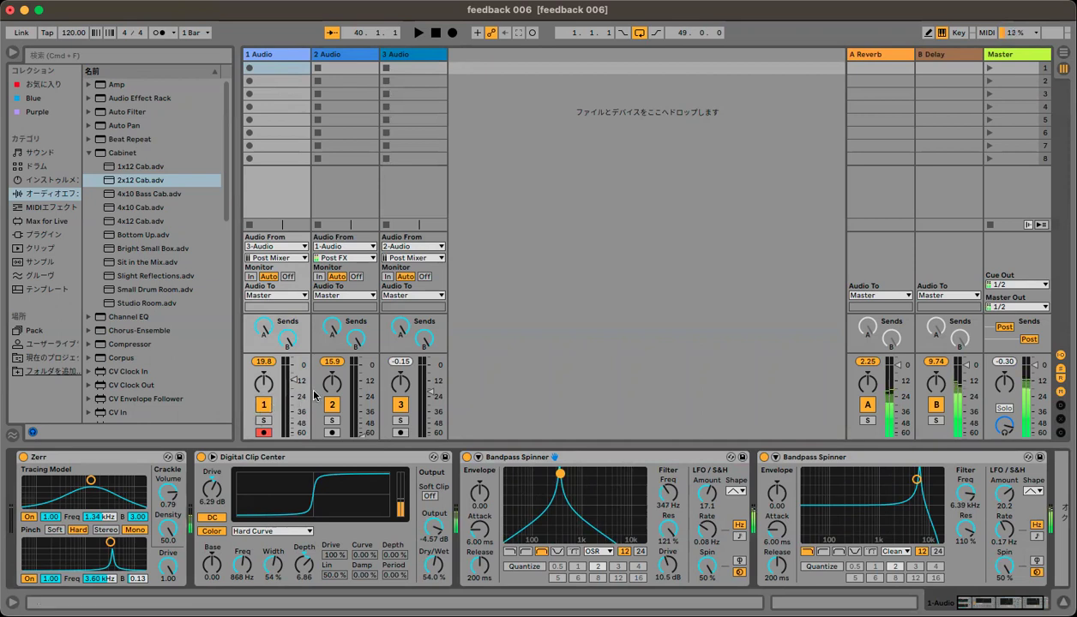
- Arm track 2 and set Silicon Flooring to 461 Hz at about 12% resonance and Crashing Waves to 635 Hz at 120%
{"action": "left_click", "coordinate": [332, 433]}
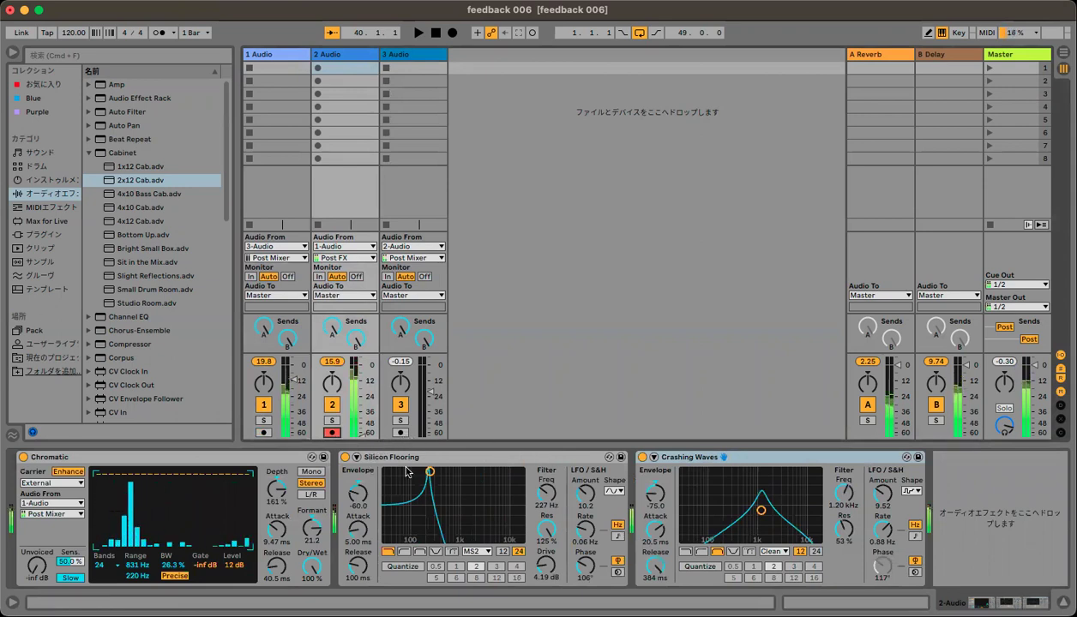
{"action": "left_click_drag", "start_coordinate": [430, 472], "coordinate": [444, 532]}
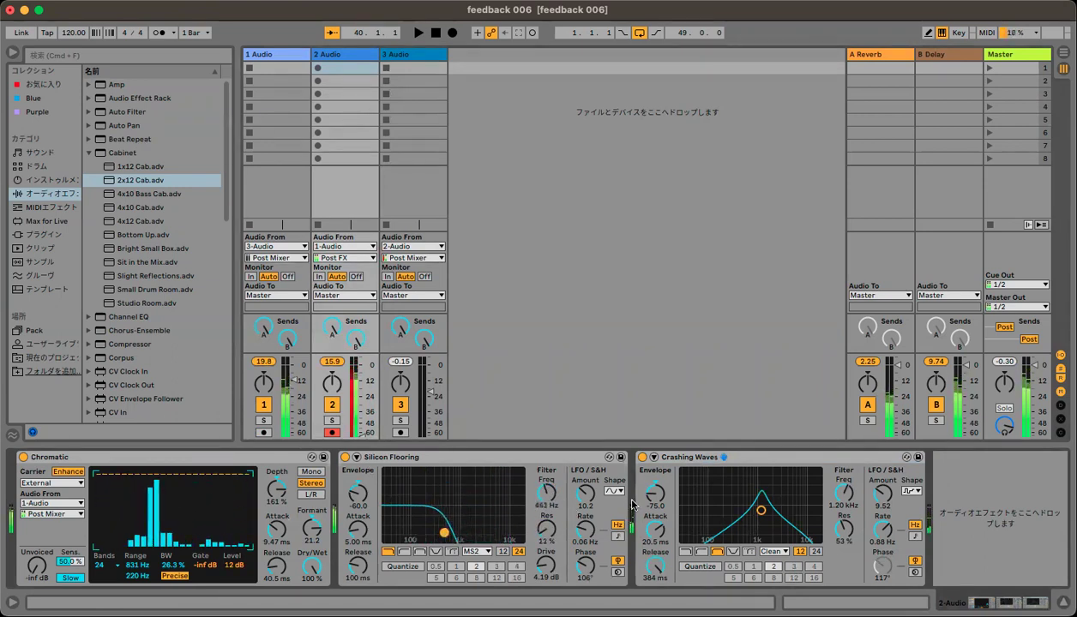
{"action": "left_click_drag", "start_coordinate": [762, 513], "coordinate": [748, 474]}
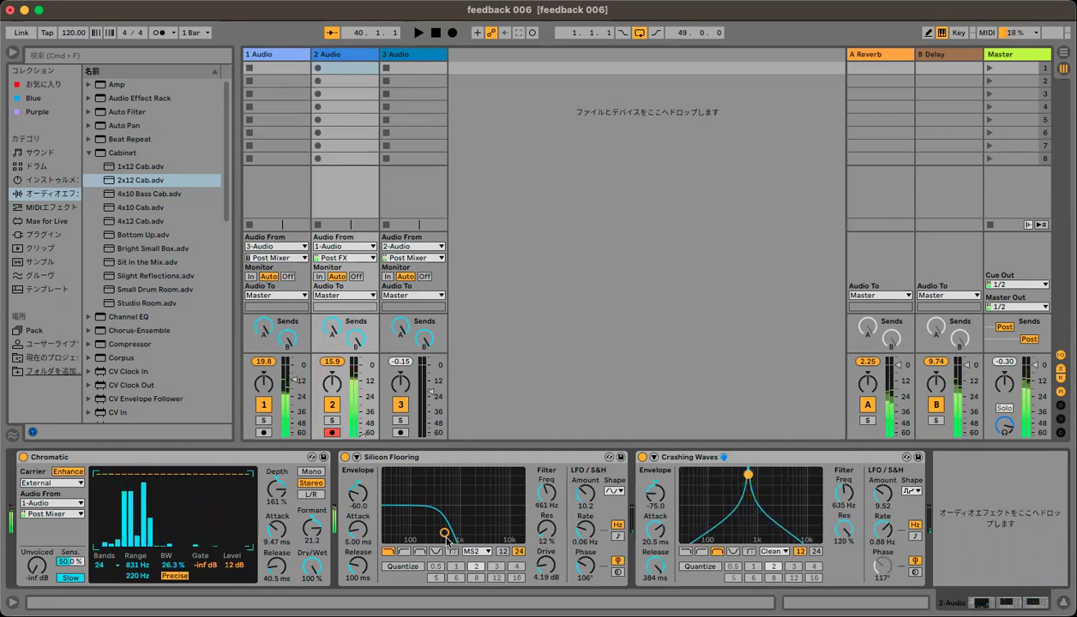
- Retune Silicon Flooring to 197 Hz at 82% resonance and Crashing Waves to 1.08 kHz at 1.3%
{"action": "left_click_drag", "start_coordinate": [444, 532], "coordinate": [426, 494]}
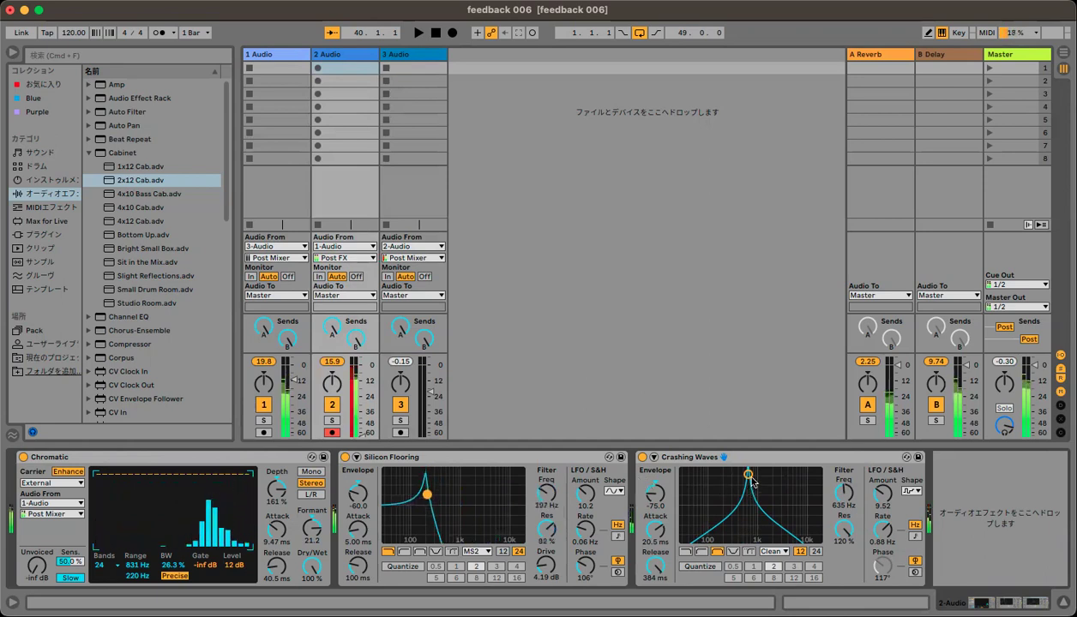
{"action": "left_click_drag", "start_coordinate": [748, 478], "coordinate": [758, 539]}
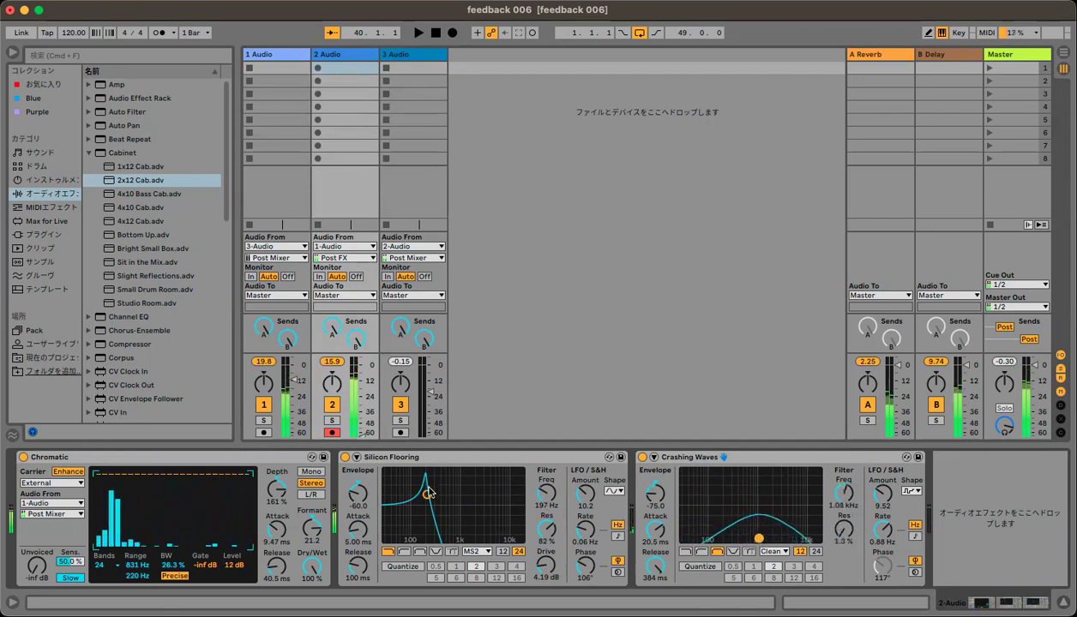
- Sweep Silicon Flooring up and back to 1.16 kHz at 78% resonance, and set Crashing Waves to 972 Hz at 80%
{"action": "left_click_drag", "start_coordinate": [426, 495], "coordinate": [493, 472]}
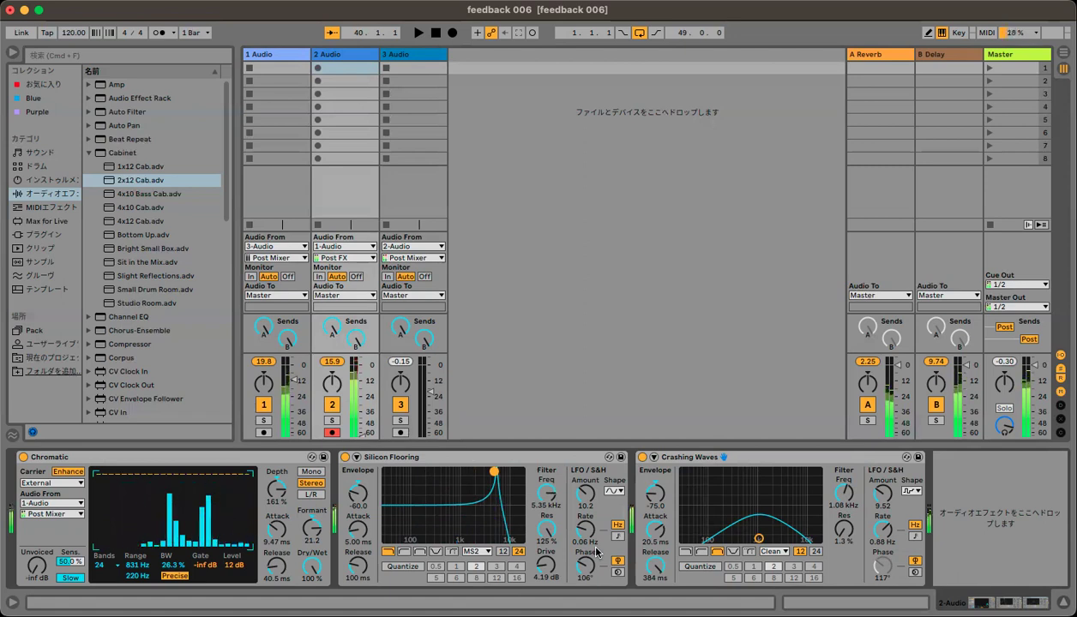
{"action": "left_click_drag", "start_coordinate": [492, 473], "coordinate": [464, 498]}
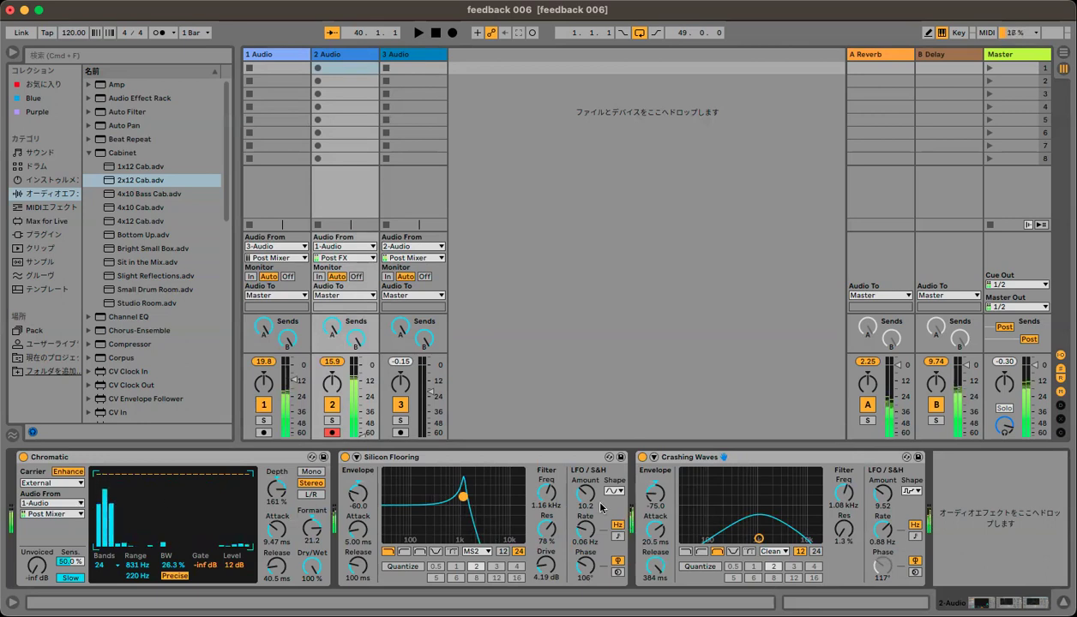
{"action": "left_click_drag", "start_coordinate": [765, 546], "coordinate": [756, 491]}
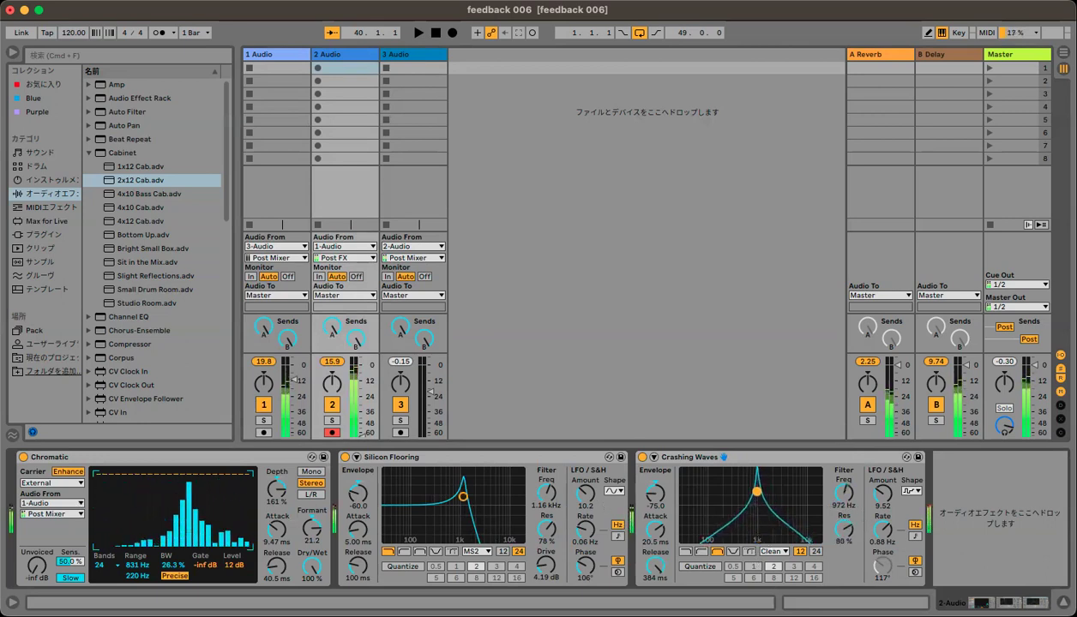
- Try the notch and morph filter types on Crashing Waves with 1.25 kHz and 122% resonance, ending back on band-pass
{"action": "left_click", "coordinate": [734, 553]}
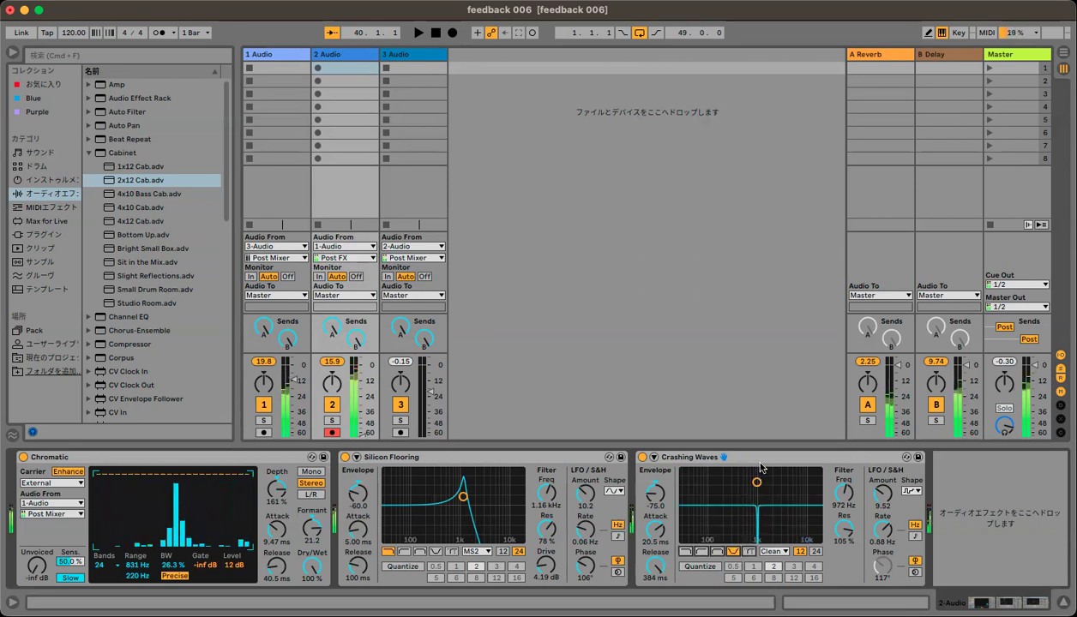
{"action": "mouse_move", "coordinate": [758, 480]}
{"action": "left_mouse_down"}
{"action": "mouse_move", "coordinate": [756, 529]}
{"action": "mouse_move", "coordinate": [719, 515]}
{"action": "mouse_move", "coordinate": [748, 492]}
{"action": "mouse_move", "coordinate": [738, 468]}
{"action": "mouse_move", "coordinate": [761, 472]}
{"action": "left_mouse_up"}
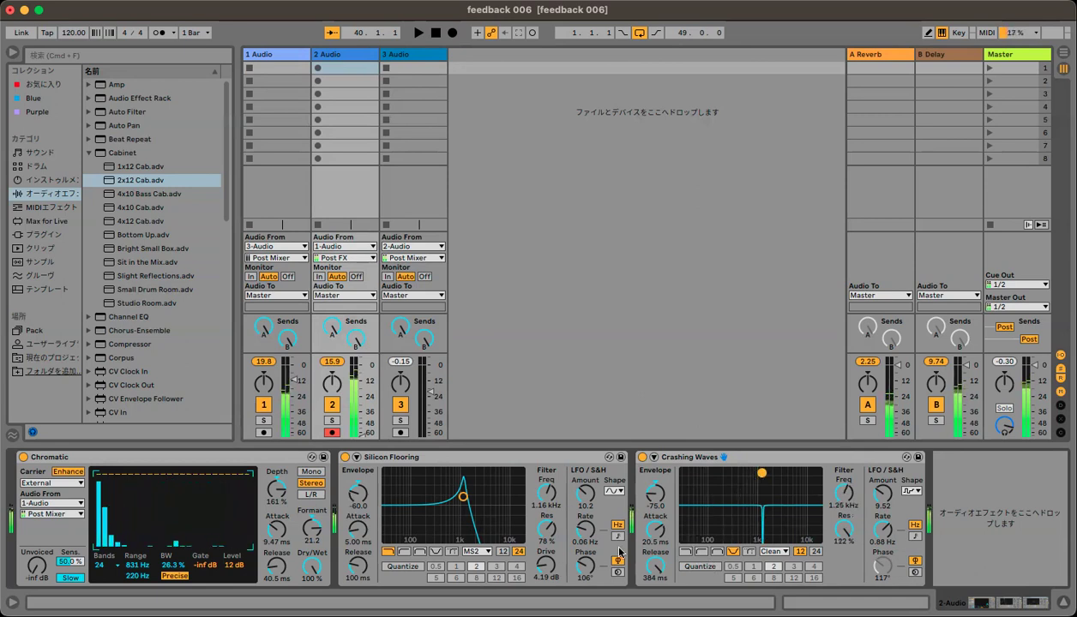
{"action": "left_click", "coordinate": [747, 552]}
{"action": "right_click", "coordinate": [747, 553]}
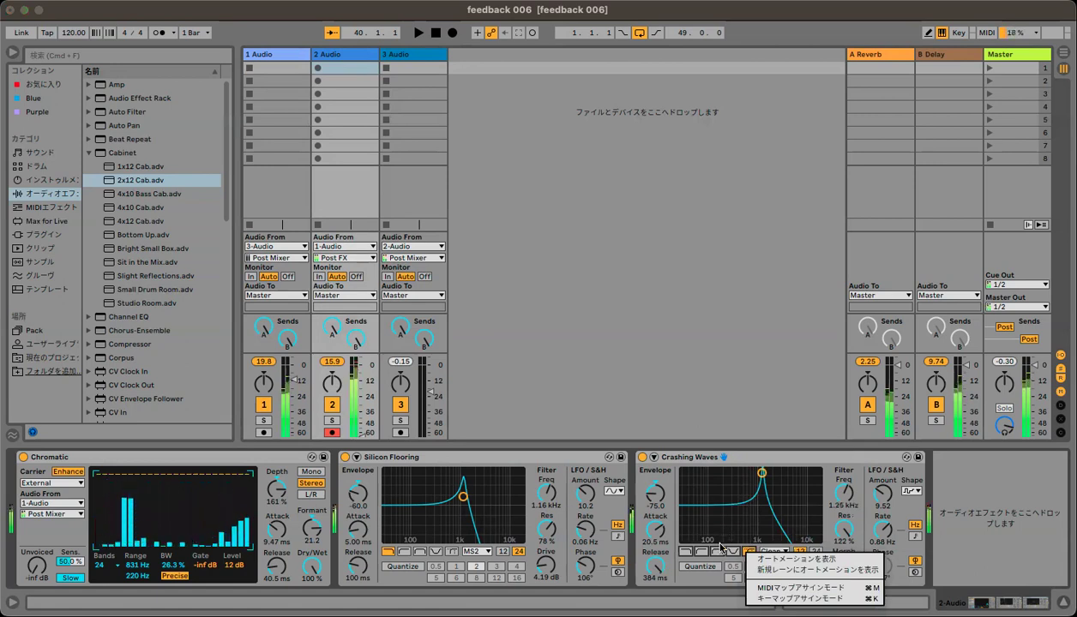
{"action": "left_click", "coordinate": [714, 554]}
{"action": "left_click", "coordinate": [716, 551]}
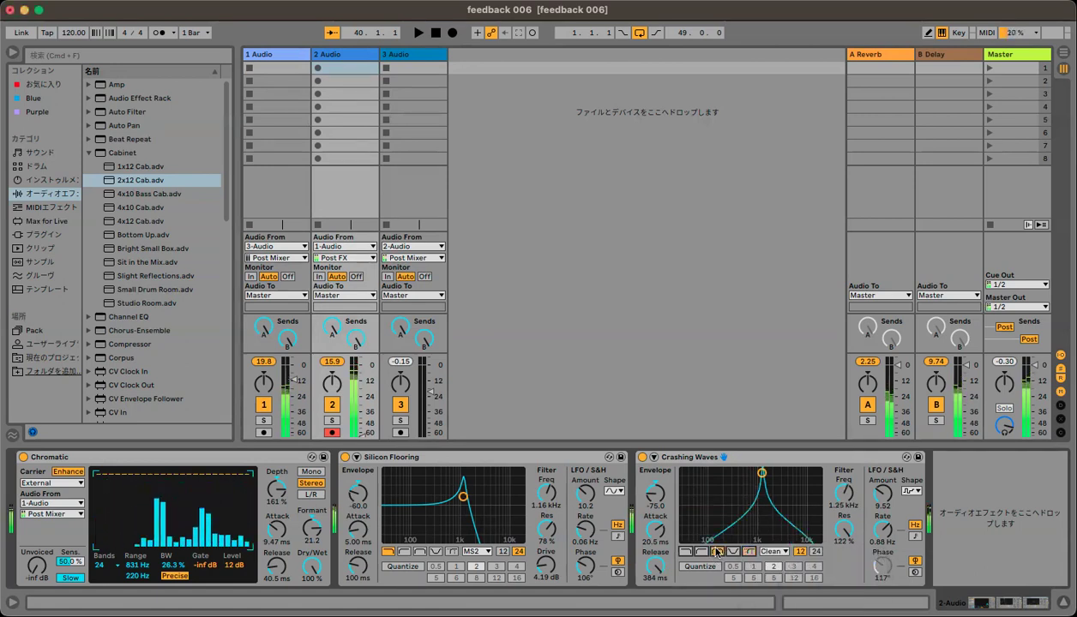
- Set Crashing Waves to 972 Hz at 90% resonance and Silicon Flooring to 6.39 kHz at 51% resonance
{"action": "left_click_drag", "start_coordinate": [761, 474], "coordinate": [757, 505]}
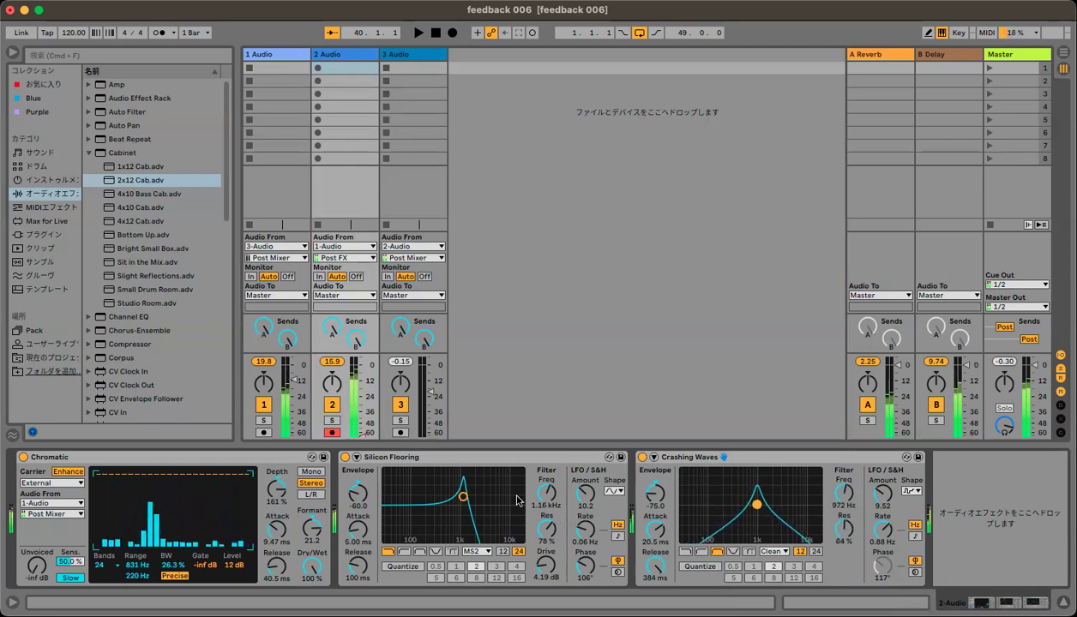
{"action": "left_click_drag", "start_coordinate": [463, 496], "coordinate": [497, 512]}
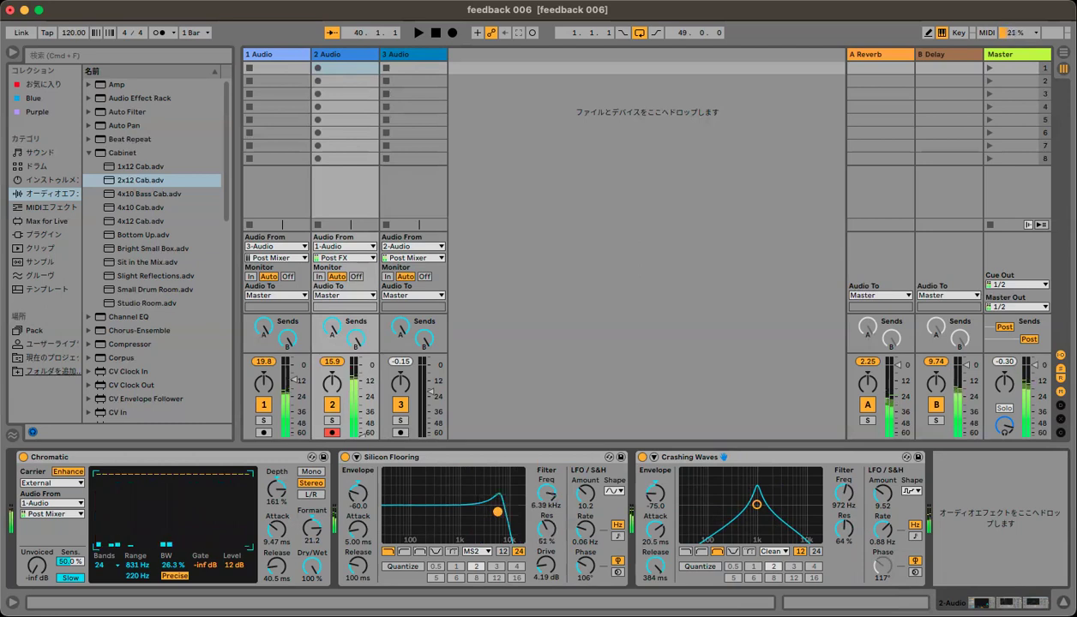
{"action": "left_click_drag", "start_coordinate": [828, 525], "coordinate": [829, 518]}
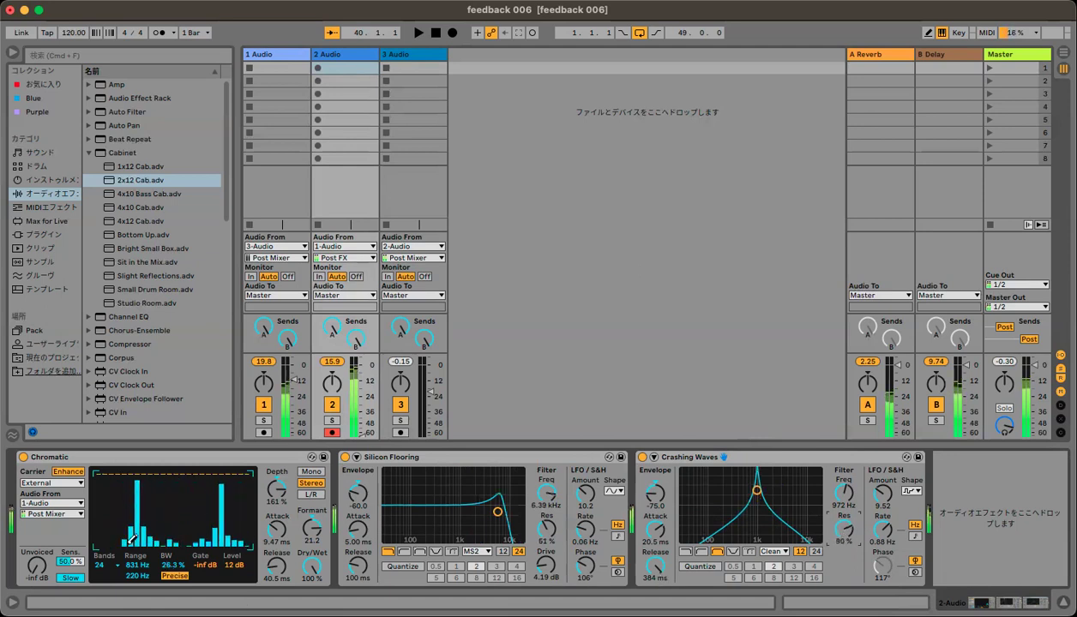
- Set the Chromatic vocoder's carrier to Modulator, toggle Enhance off and on, and reduce the depth to 142%
{"action": "left_click", "coordinate": [61, 485]}
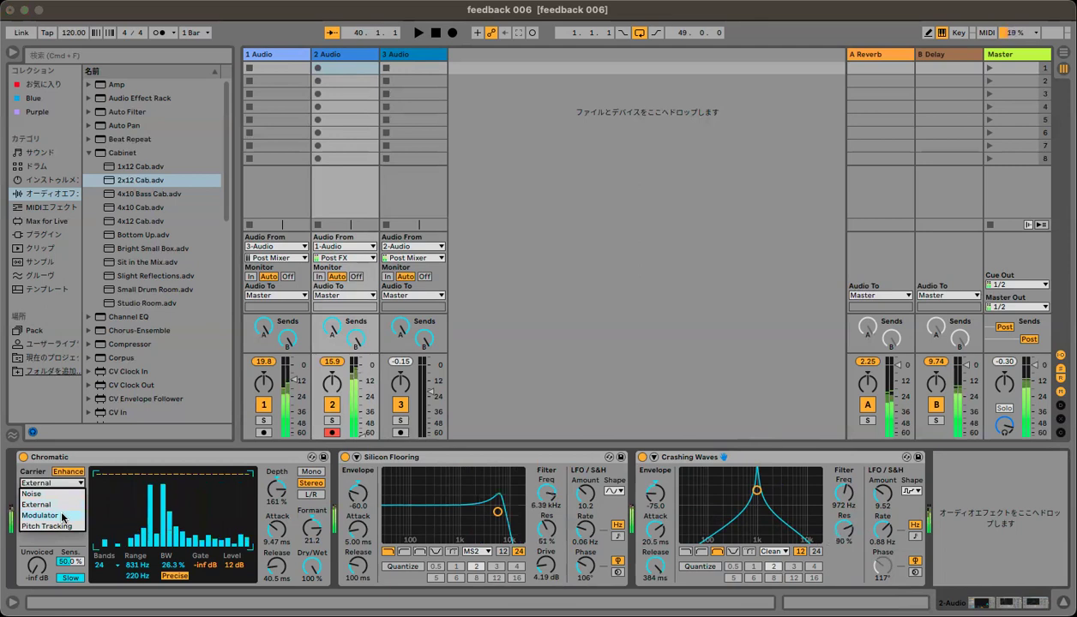
{"action": "left_click", "coordinate": [61, 516]}
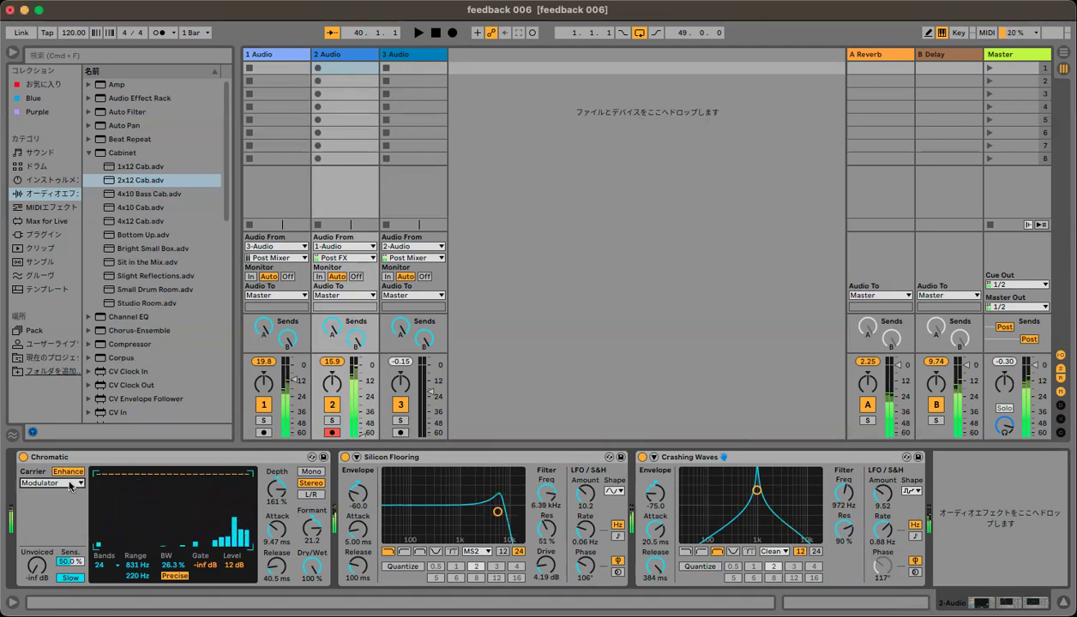
{"action": "left_click", "coordinate": [70, 473]}
{"action": "left_click", "coordinate": [70, 472]}
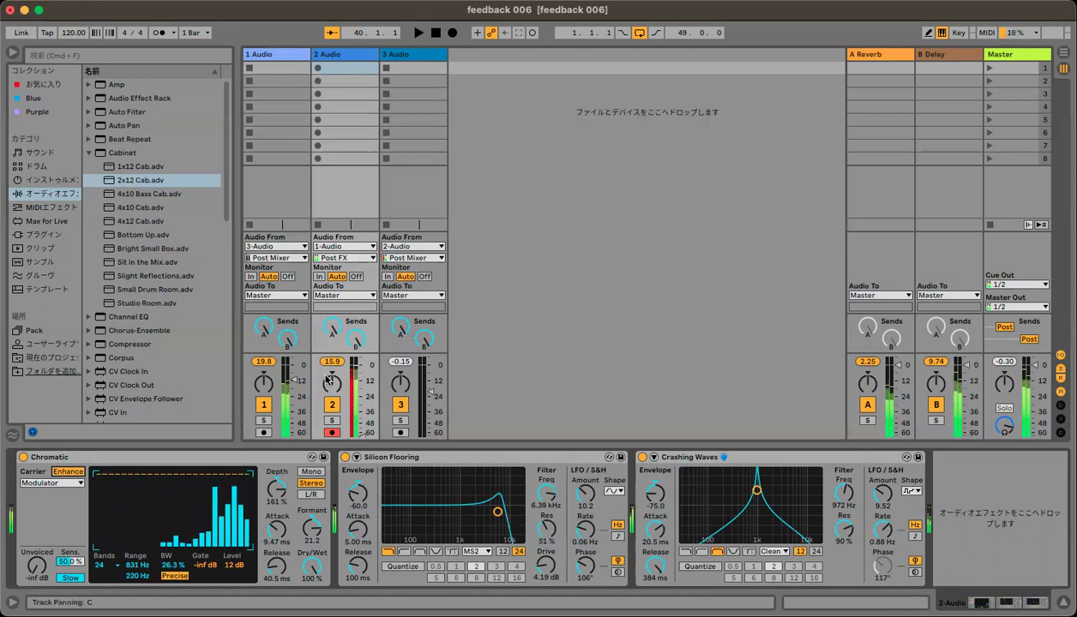
{"action": "mouse_move", "coordinate": [279, 489]}
{"action": "left_mouse_down"}
{"action": "mouse_move", "coordinate": [278, 475]}
{"action": "mouse_move", "coordinate": [276, 518]}
{"action": "mouse_move", "coordinate": [276, 484]}
{"action": "left_mouse_up"}
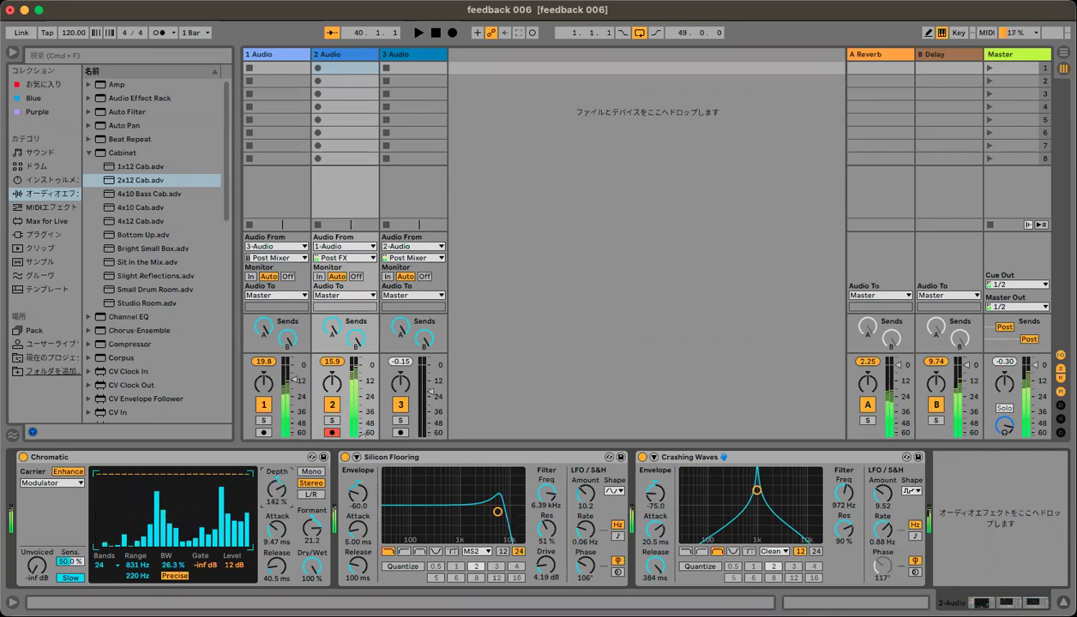
- Switch record arming between tracks 3 and 2, set track 2's volume to -10.0 dB, and leave track 3 armed
{"action": "left_click", "coordinate": [388, 427]}
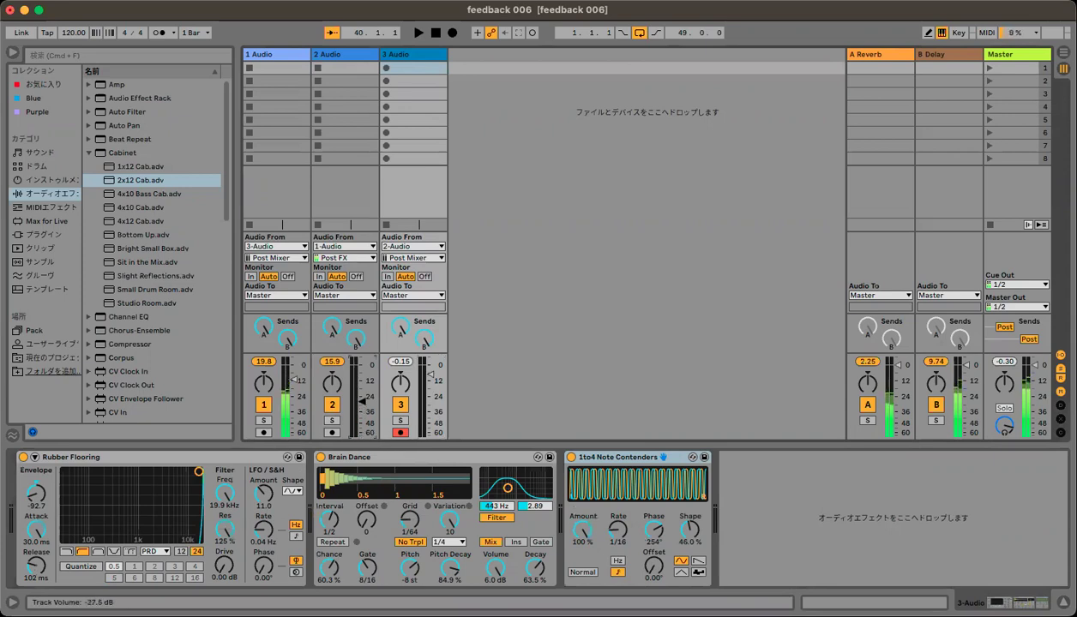
{"action": "left_click", "coordinate": [333, 433]}
{"action": "left_click_drag", "start_coordinate": [364, 390], "coordinate": [366, 407]}
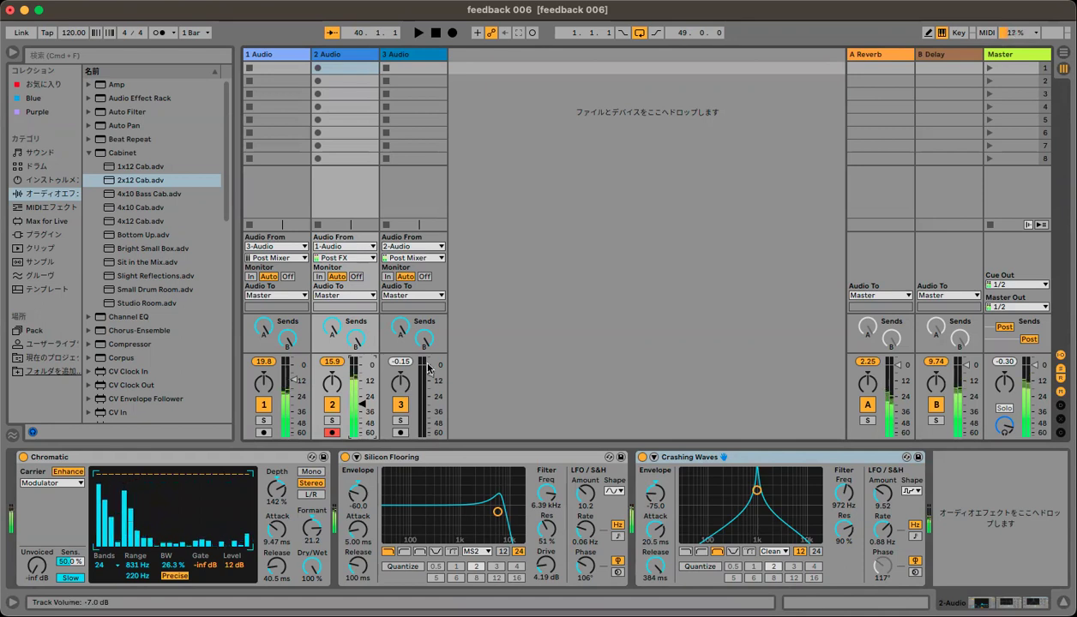
{"action": "left_click", "coordinate": [400, 433]}
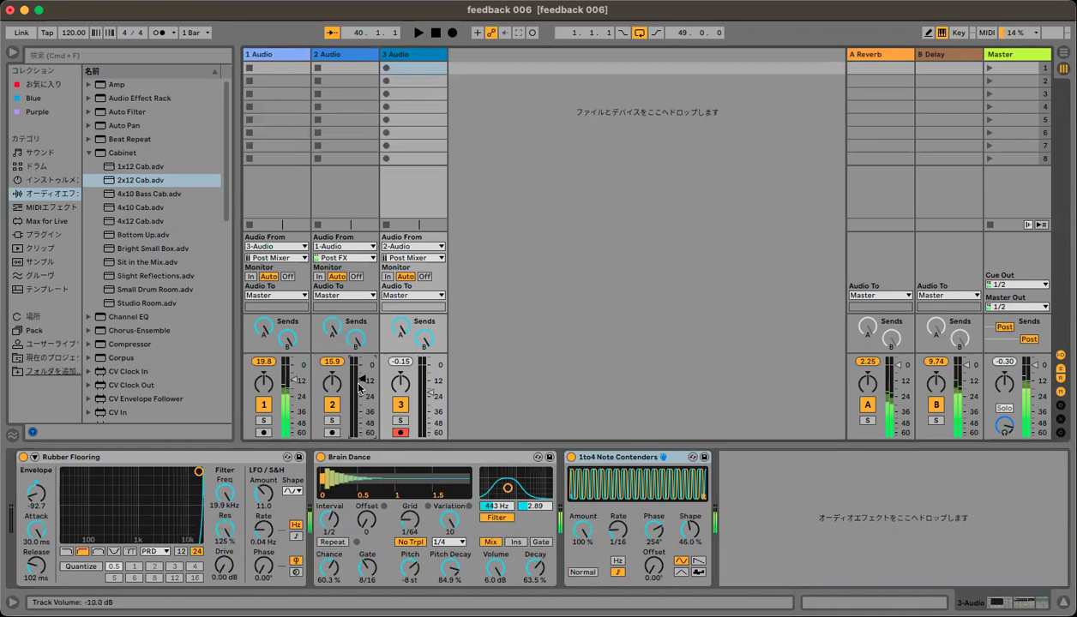
- Arm track 1 and set Zerr's Tracing Model to 120 Hz at 0.59 and its Pinch to 155 Hz at 0.62
{"action": "left_click", "coordinate": [263, 434]}
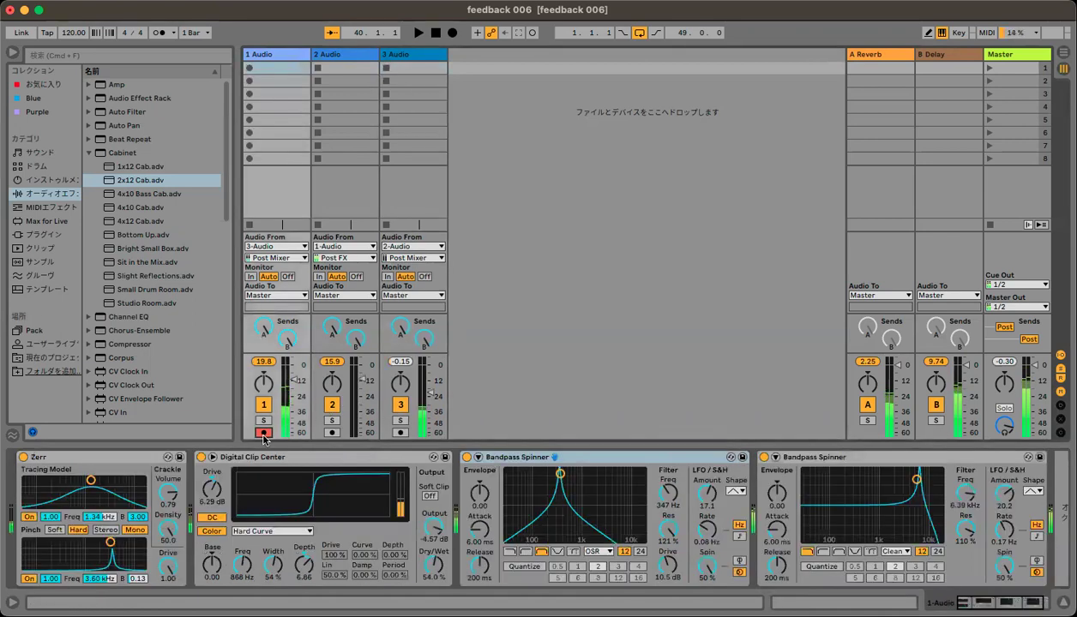
{"action": "mouse_move", "coordinate": [91, 482]}
{"action": "left_mouse_down"}
{"action": "mouse_move", "coordinate": [47, 496]}
{"action": "mouse_move", "coordinate": [40, 485]}
{"action": "mouse_move", "coordinate": [47, 504]}
{"action": "mouse_move", "coordinate": [42, 480]}
{"action": "left_mouse_up"}
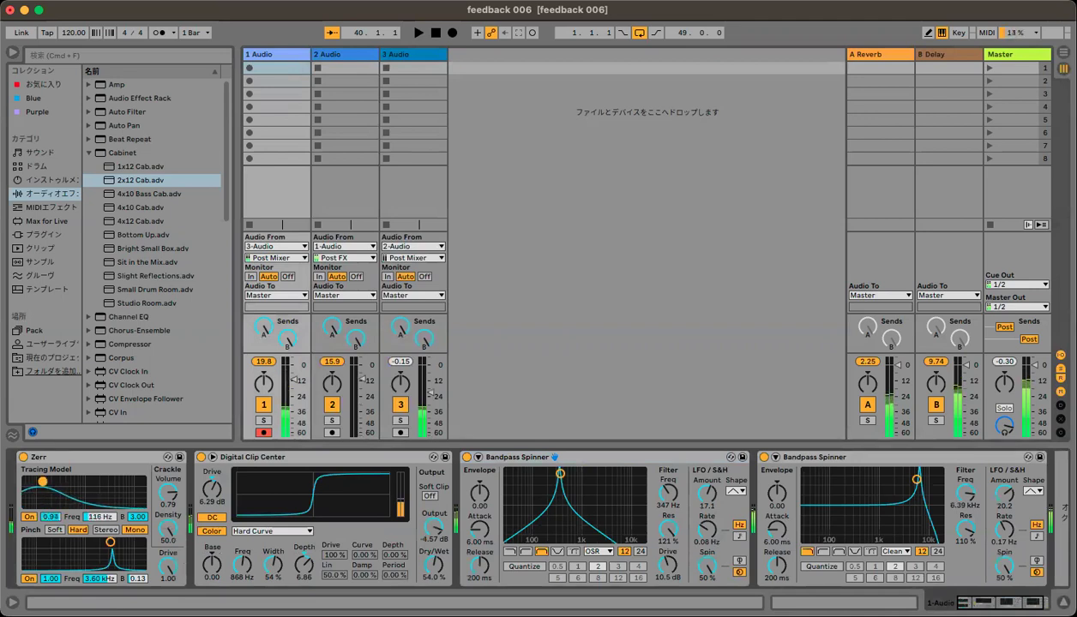
{"action": "left_click_drag", "start_coordinate": [110, 543], "coordinate": [49, 561]}
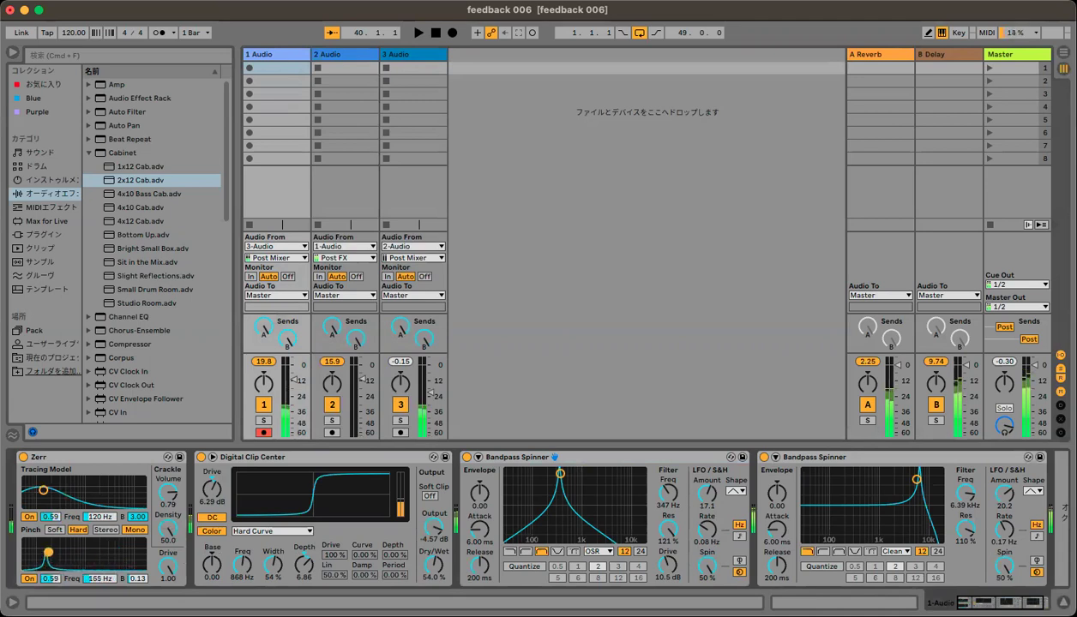
- Set track 1's first Bandpass Spinner filter to 2.63 kHz at 98% resonance and the second to 1.39 kHz at 86%
{"action": "left_click_drag", "start_coordinate": [560, 473], "coordinate": [601, 497]}
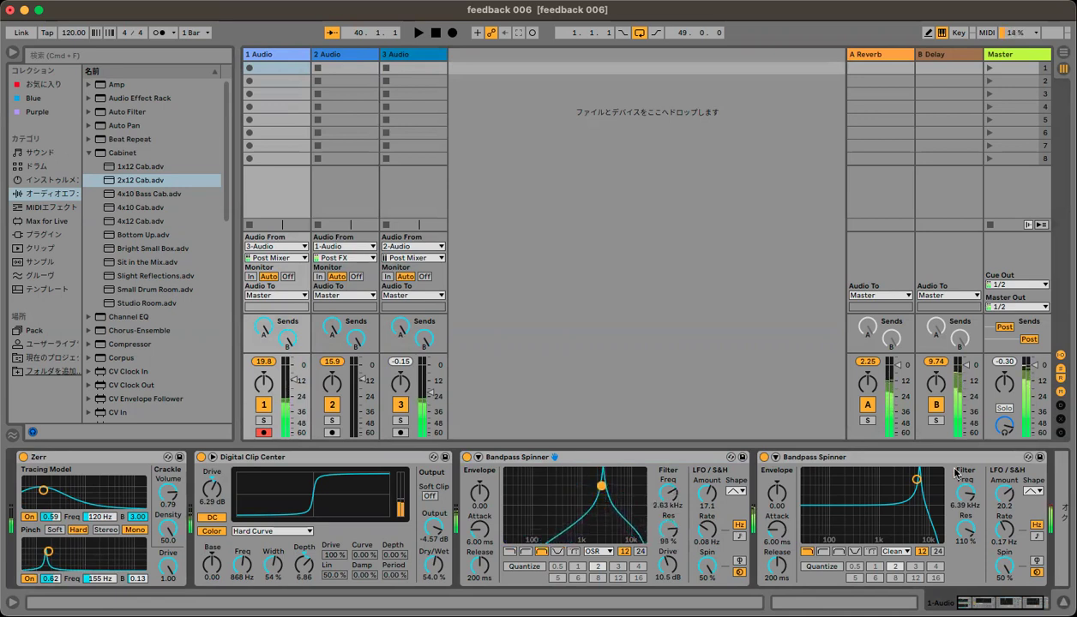
{"action": "left_click_drag", "start_coordinate": [922, 480], "coordinate": [884, 494]}
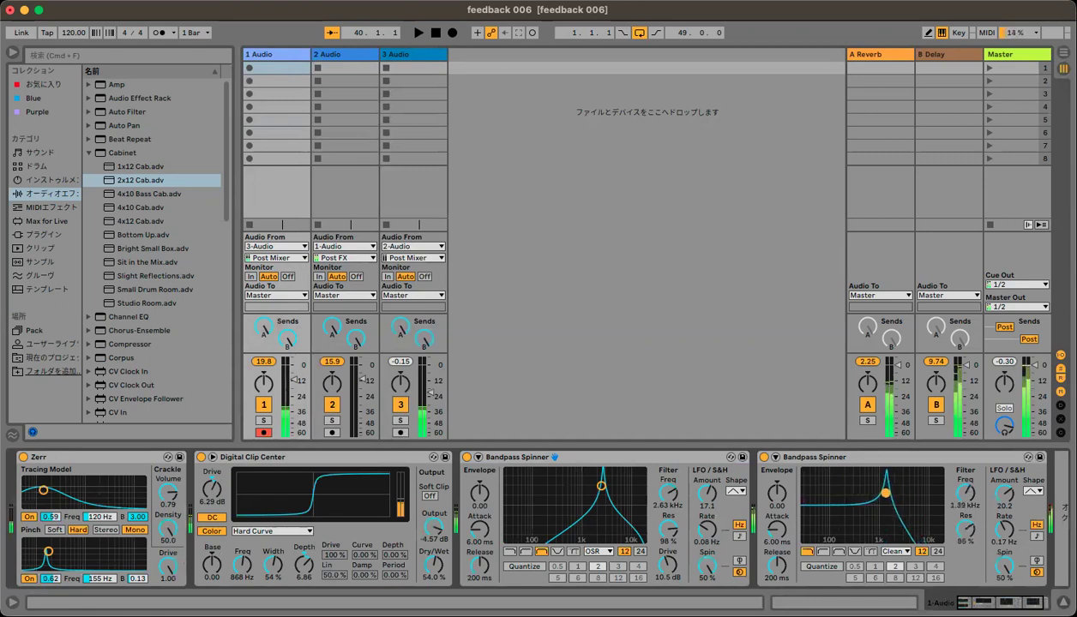
- Arm track 2 and set Silicon Flooring to 204 Hz at 96% resonance and Crashing Waves to 67.7 Hz at 122%
{"action": "left_click", "coordinate": [331, 432]}
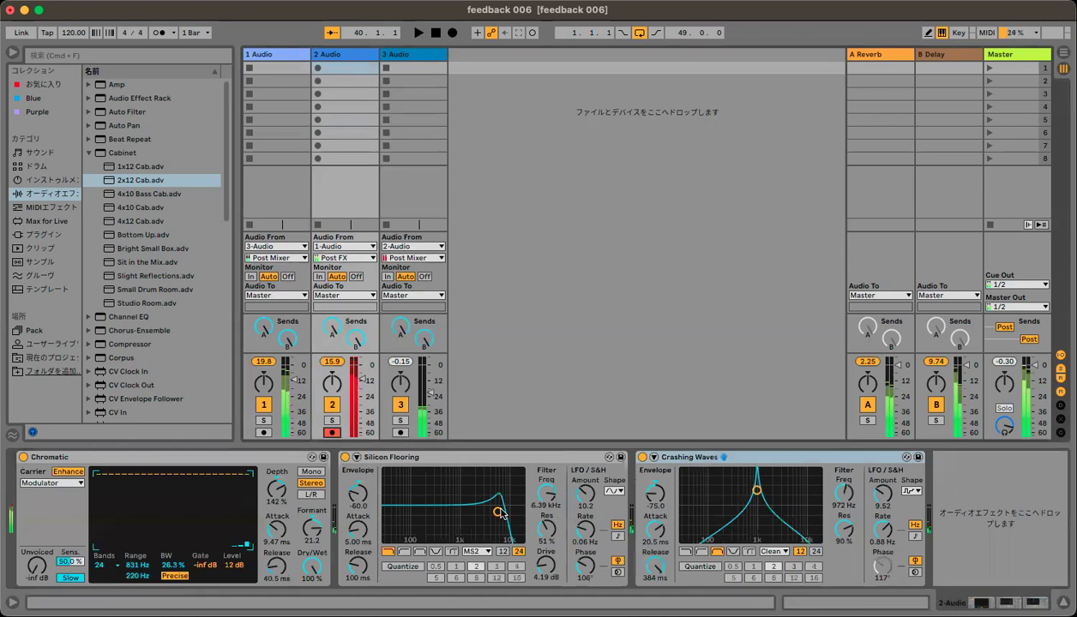
{"action": "left_click_drag", "start_coordinate": [487, 499], "coordinate": [427, 487]}
{"action": "left_click_drag", "start_coordinate": [756, 490], "coordinate": [702, 473]}
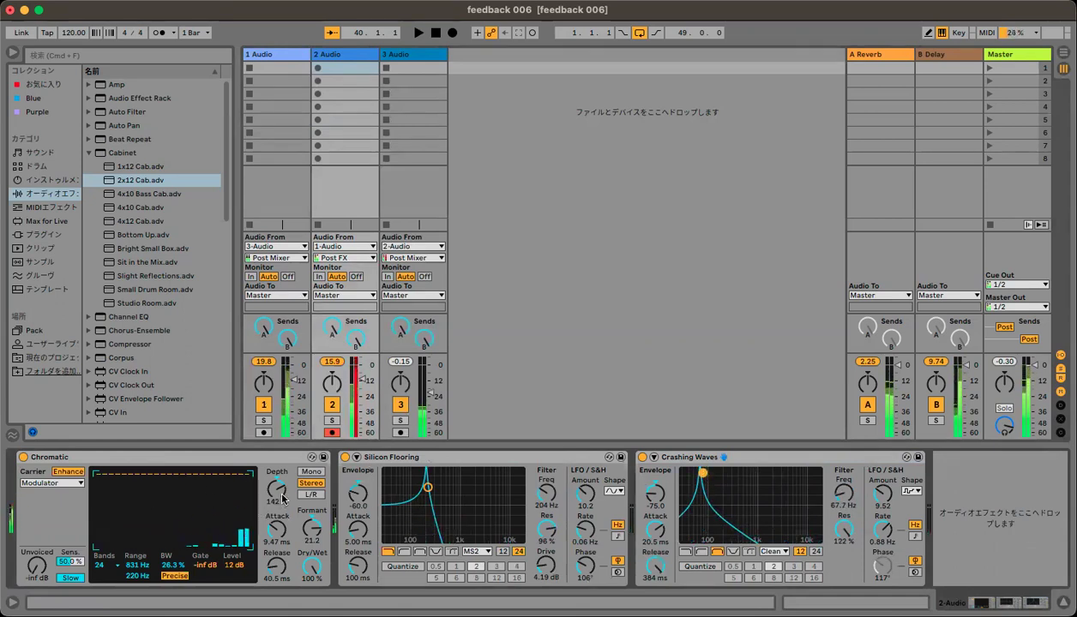
- Set track 2's Chromatic carrier to Pitch Tracking and retune the filters, Silicon Flooring to 301 Hz and Crashing Waves to 2.54 kHz at 61% resonance
{"action": "left_click", "coordinate": [52, 483]}
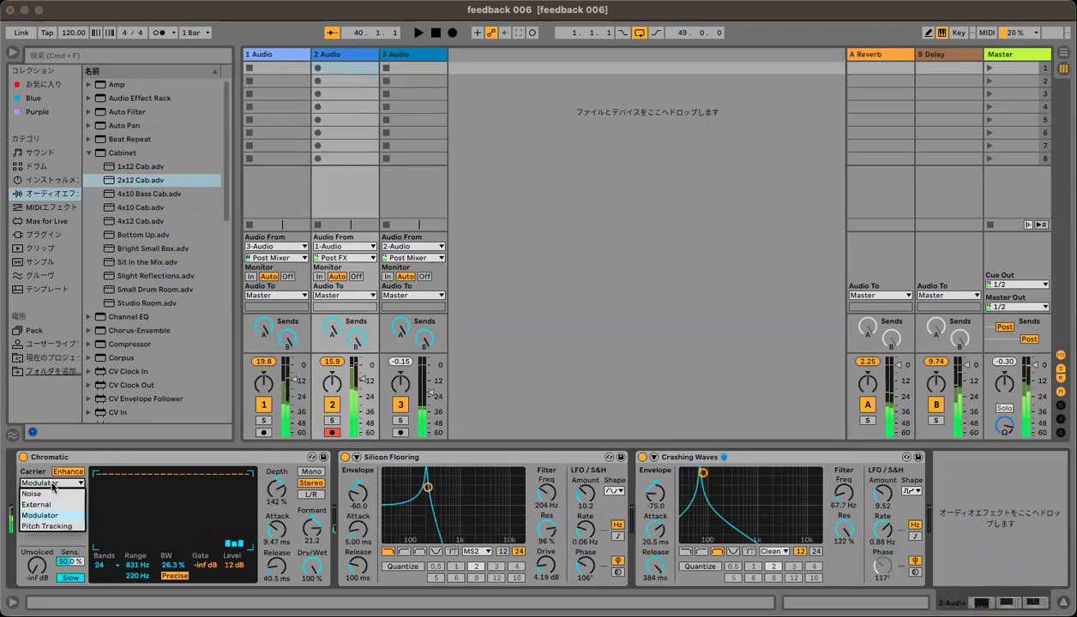
{"action": "left_click", "coordinate": [60, 526]}
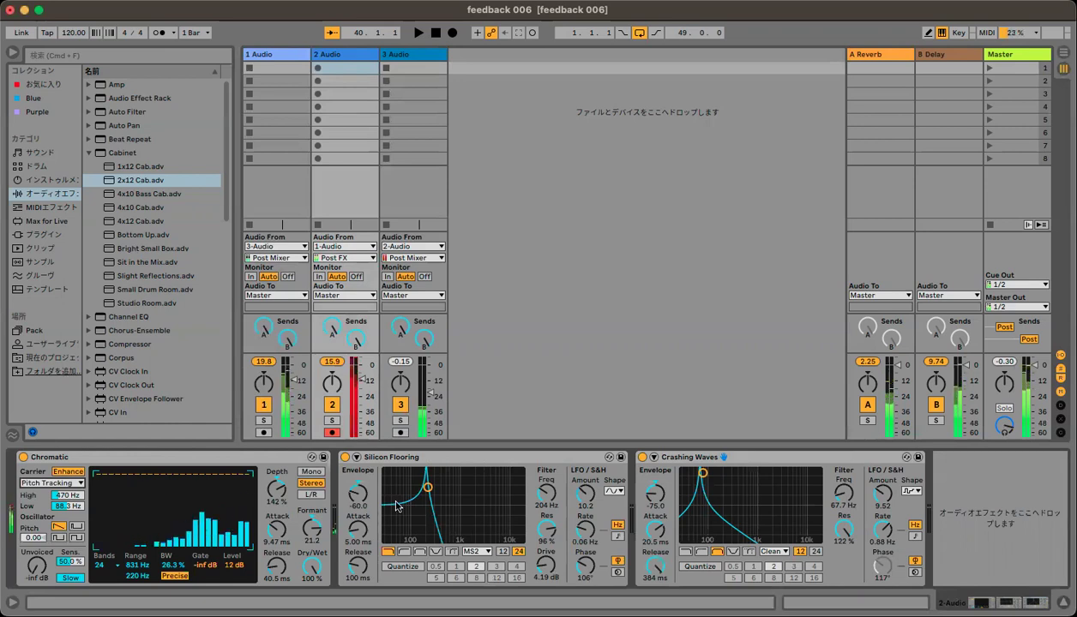
{"action": "mouse_move", "coordinate": [430, 490]}
{"action": "left_mouse_down"}
{"action": "mouse_move", "coordinate": [442, 477]}
{"action": "mouse_move", "coordinate": [478, 477]}
{"action": "mouse_move", "coordinate": [400, 472]}
{"action": "mouse_move", "coordinate": [422, 472]}
{"action": "left_mouse_up"}
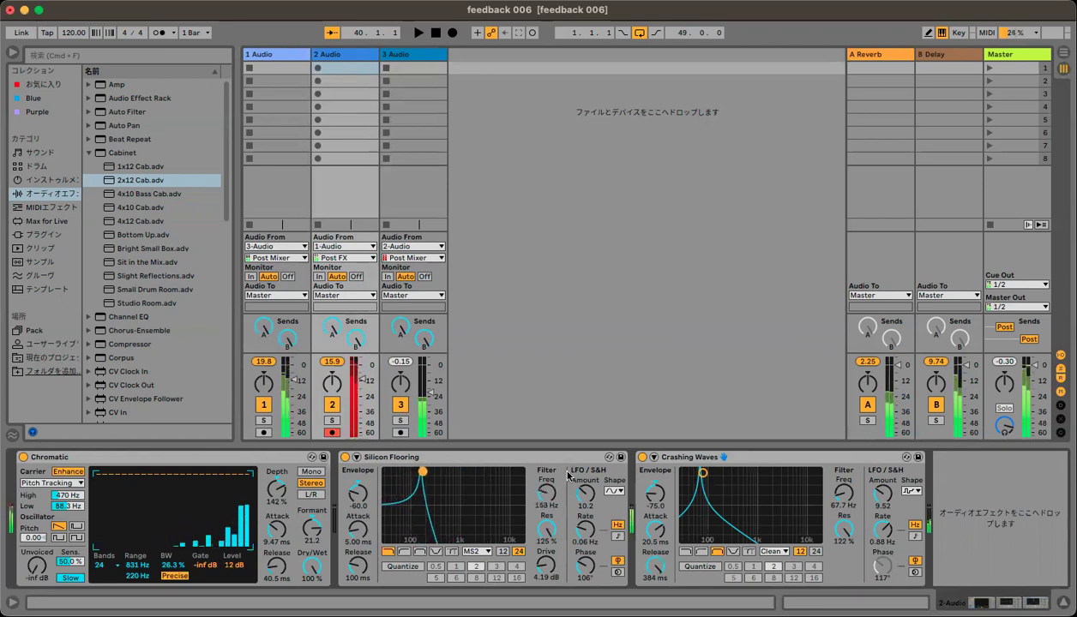
{"action": "left_click_drag", "start_coordinate": [703, 474], "coordinate": [770, 512]}
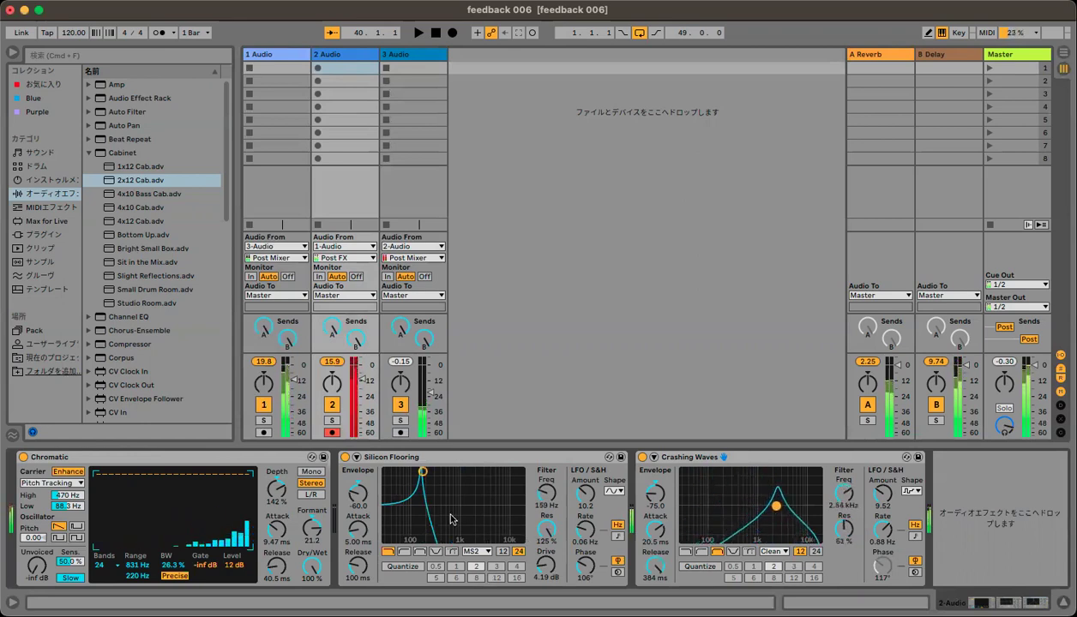
{"action": "left_click_drag", "start_coordinate": [422, 472], "coordinate": [435, 493]}
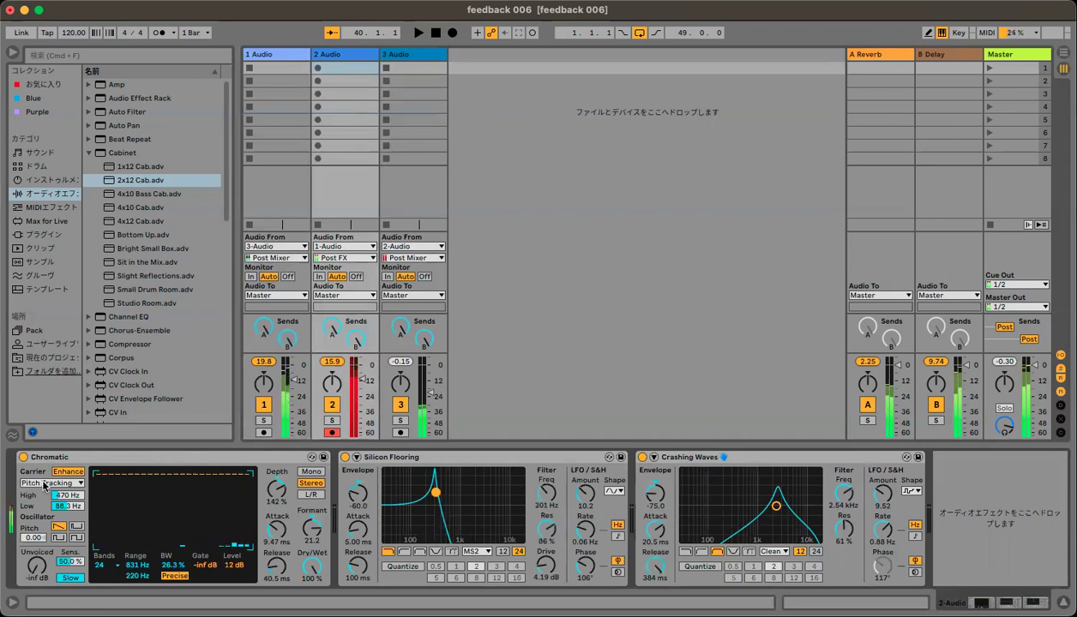
- Switch the Chromatic carrier to External and retune the filters, Silicon Flooring to 2.63 kHz at 108% resonance and Crashing Waves to 10.1 kHz at 125%
{"action": "left_click", "coordinate": [44, 483]}
{"action": "left_click", "coordinate": [42, 504]}
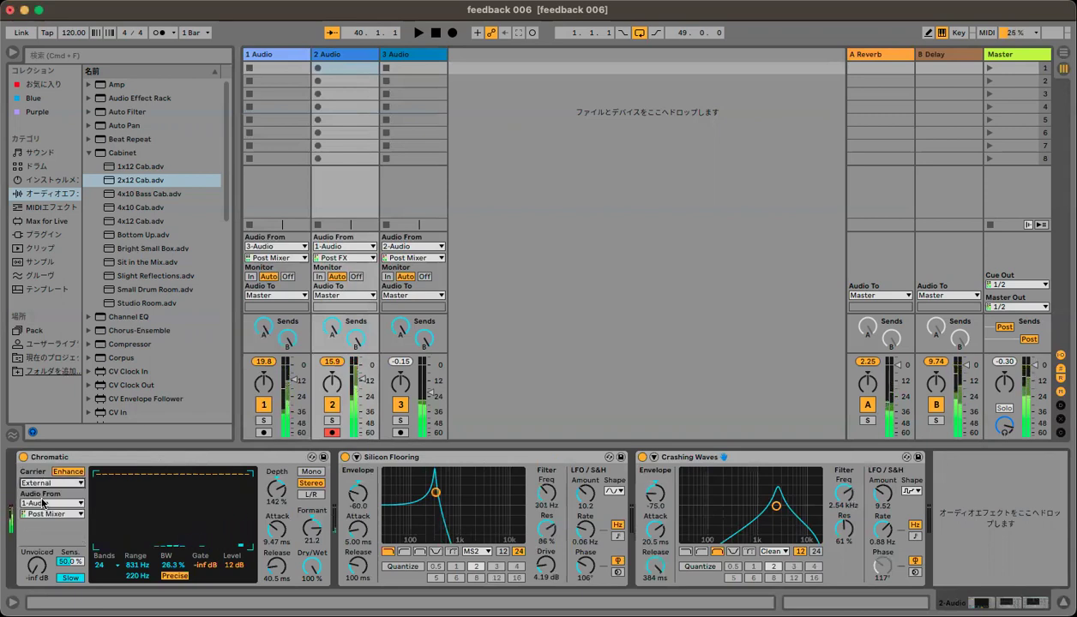
{"action": "left_click_drag", "start_coordinate": [436, 495], "coordinate": [479, 481]}
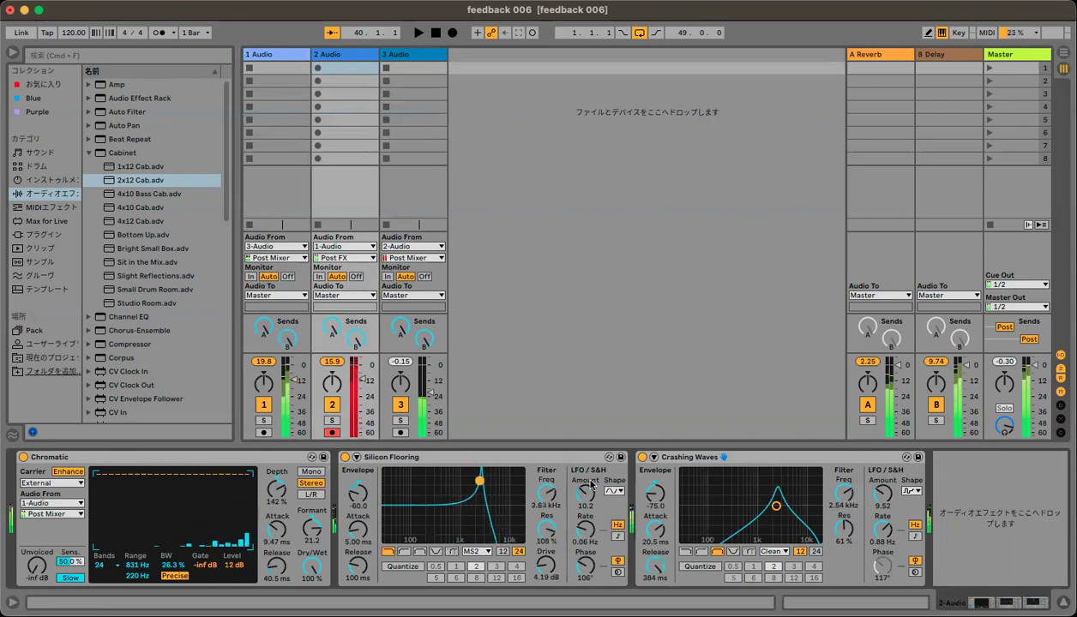
{"action": "left_click_drag", "start_coordinate": [776, 509], "coordinate": [803, 472]}
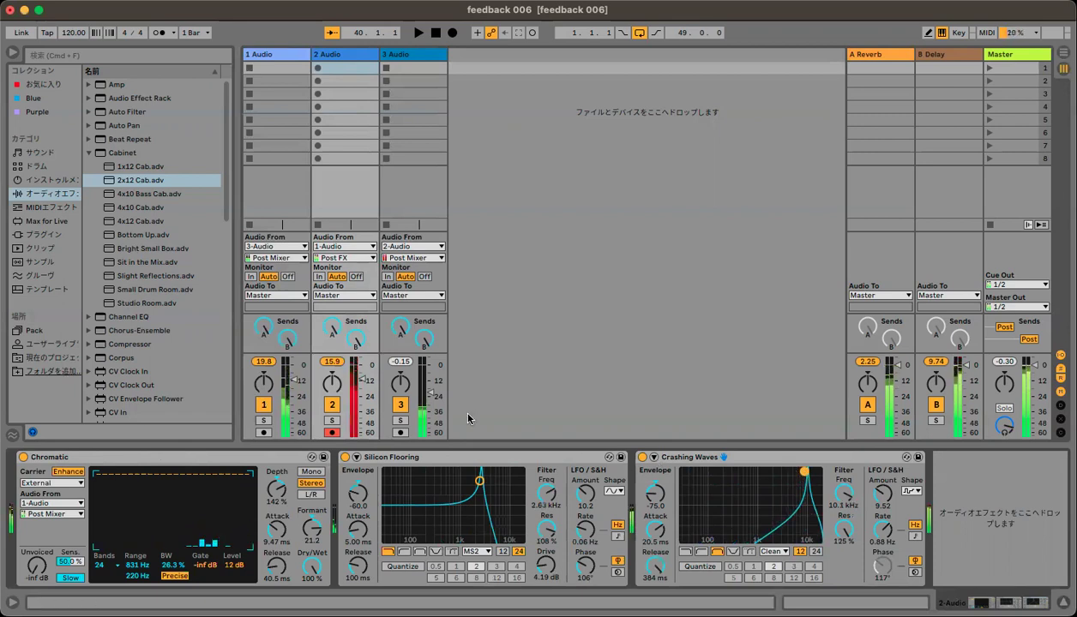
- Arm track 3 and set its Rubber Flooring filter to 115 Hz at 108% resonance
{"action": "left_click", "coordinate": [403, 434]}
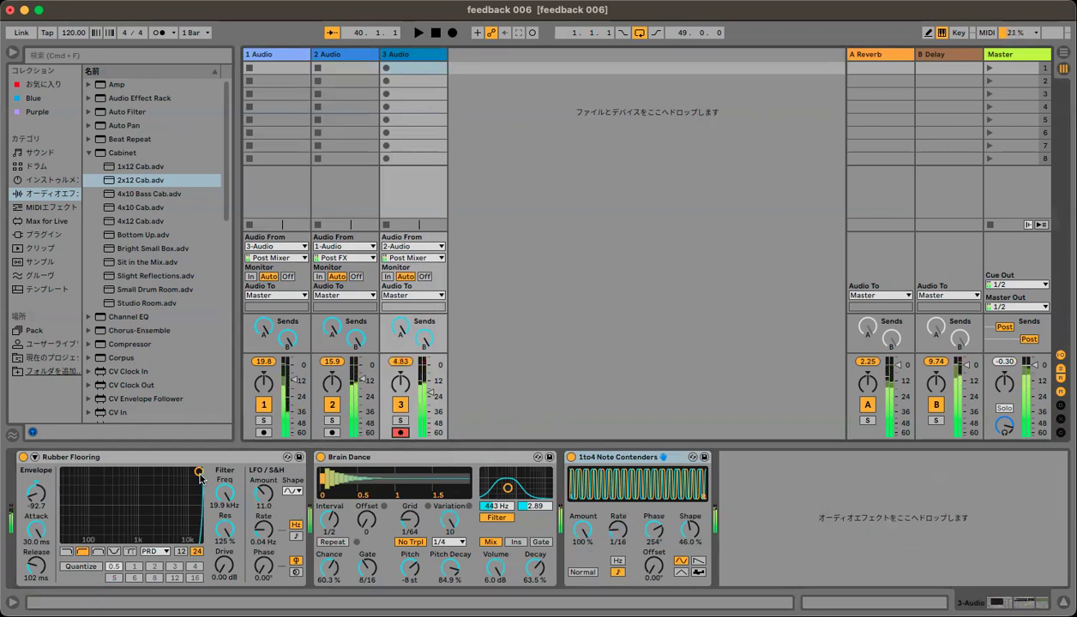
{"action": "left_click_drag", "start_coordinate": [198, 473], "coordinate": [94, 481]}
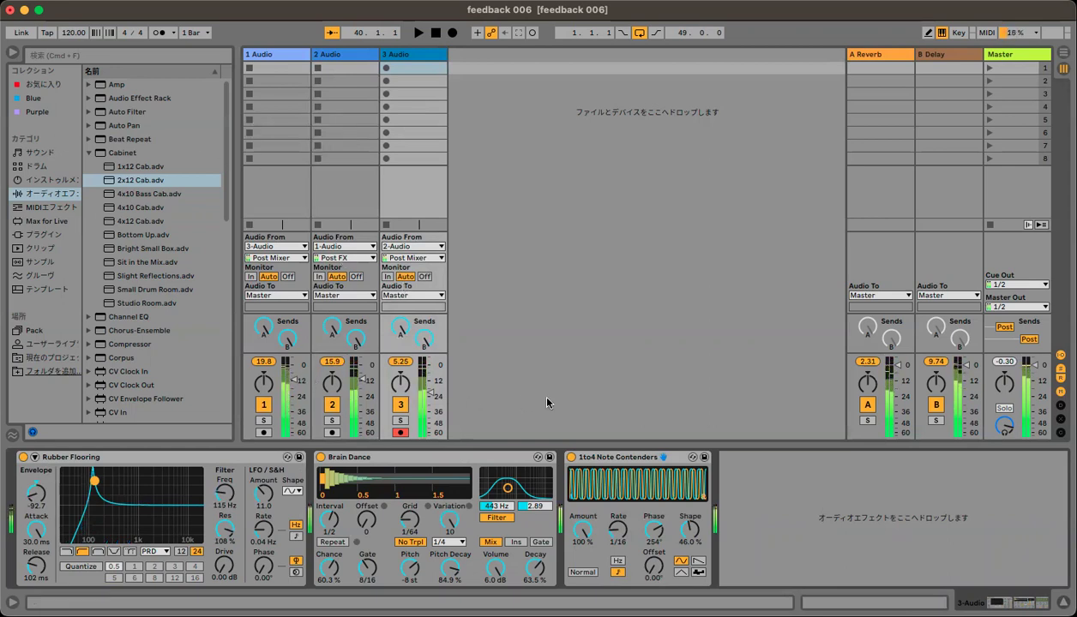
- Lower the volumes of track 3, track 2 to -34.4 dB and track 1 to -24.0 dB, and raise track 3 again and track 2 to -17.0 dB
{"action": "left_click_drag", "start_coordinate": [430, 392], "coordinate": [430, 412]}
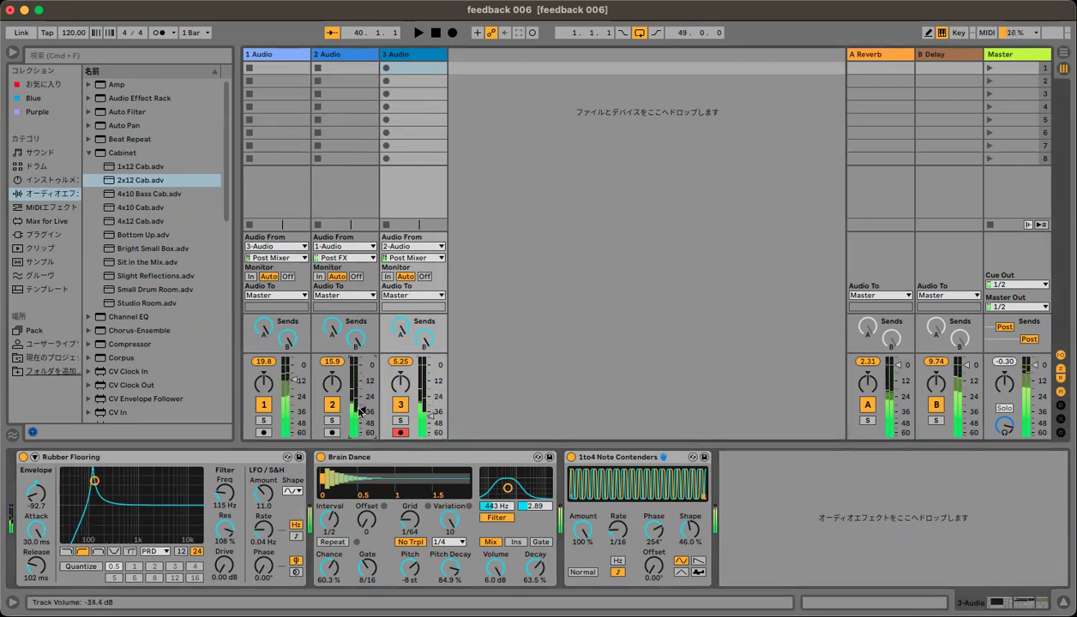
{"action": "mouse_move", "coordinate": [294, 380]}
{"action": "left_mouse_down"}
{"action": "mouse_move", "coordinate": [294, 396]}
{"action": "mouse_move", "coordinate": [294, 371]}
{"action": "mouse_move", "coordinate": [294, 396]}
{"action": "left_mouse_up"}
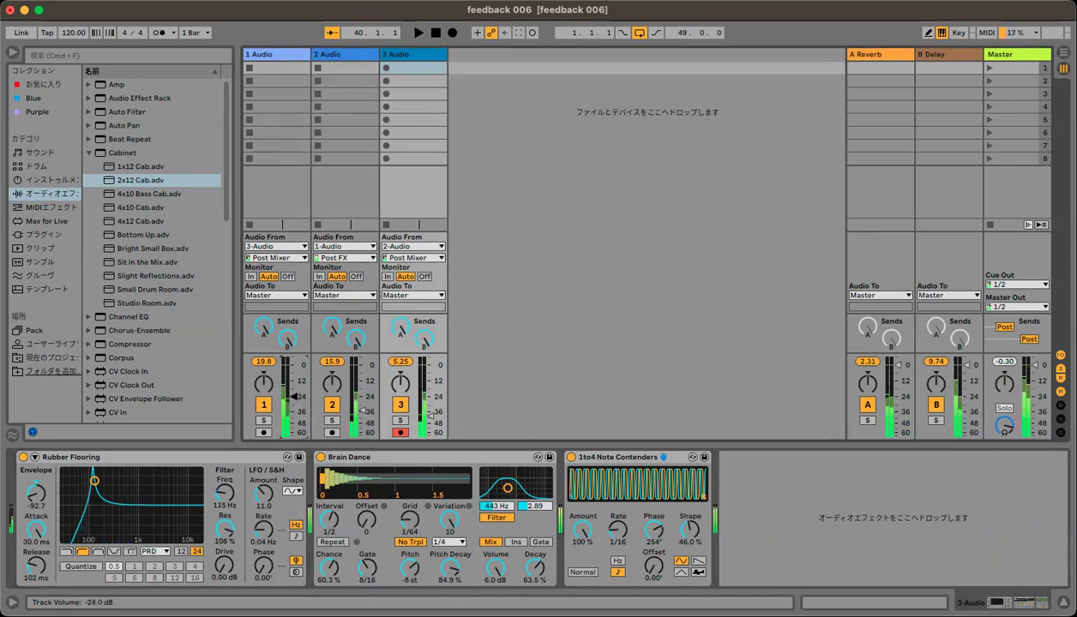
{"action": "left_click_drag", "start_coordinate": [419, 419], "coordinate": [419, 390]}
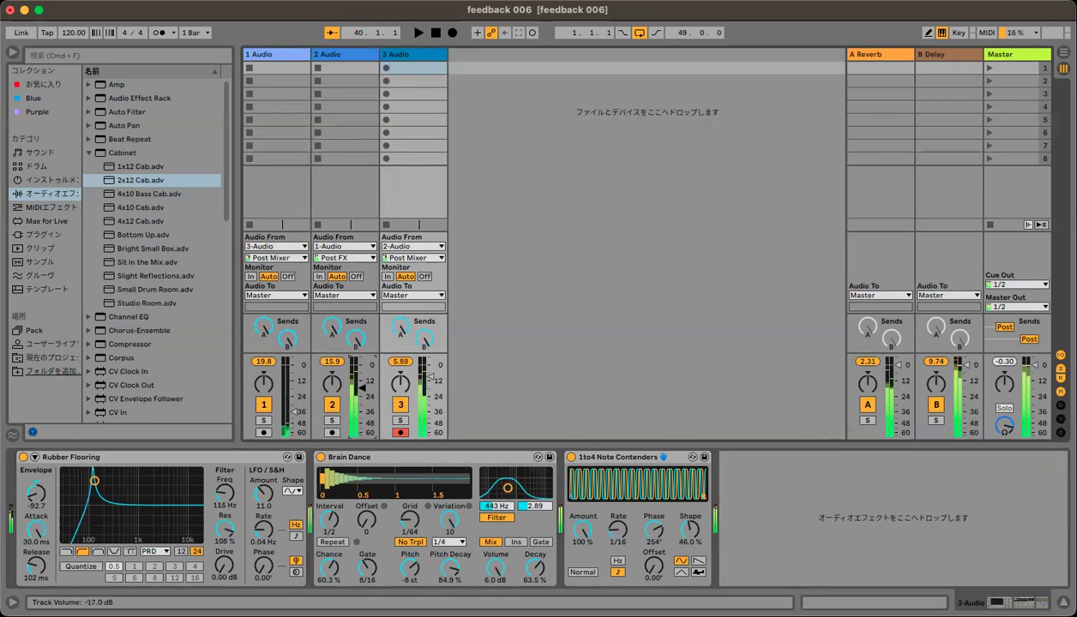
- Set track 3's volume to -27.0 dB, track 1's to -12.0 dB and track 2's to -34.0 dB
{"action": "mouse_move", "coordinate": [430, 392]}
{"action": "left_mouse_down"}
{"action": "mouse_move", "coordinate": [429, 375]}
{"action": "mouse_move", "coordinate": [432, 402]}
{"action": "left_mouse_up"}
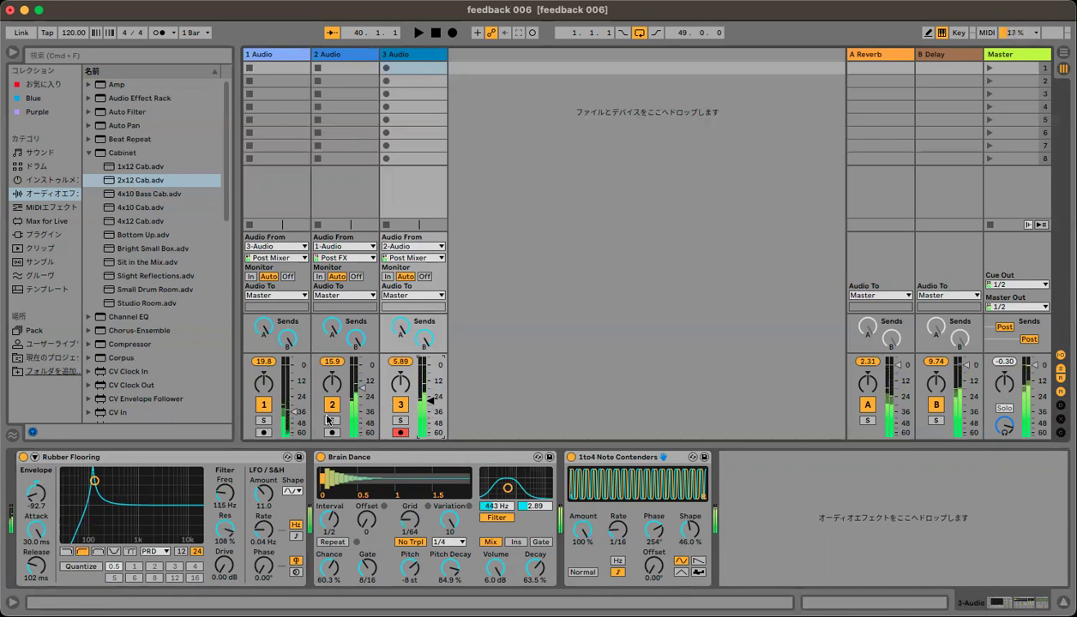
{"action": "left_click_drag", "start_coordinate": [297, 412], "coordinate": [293, 380]}
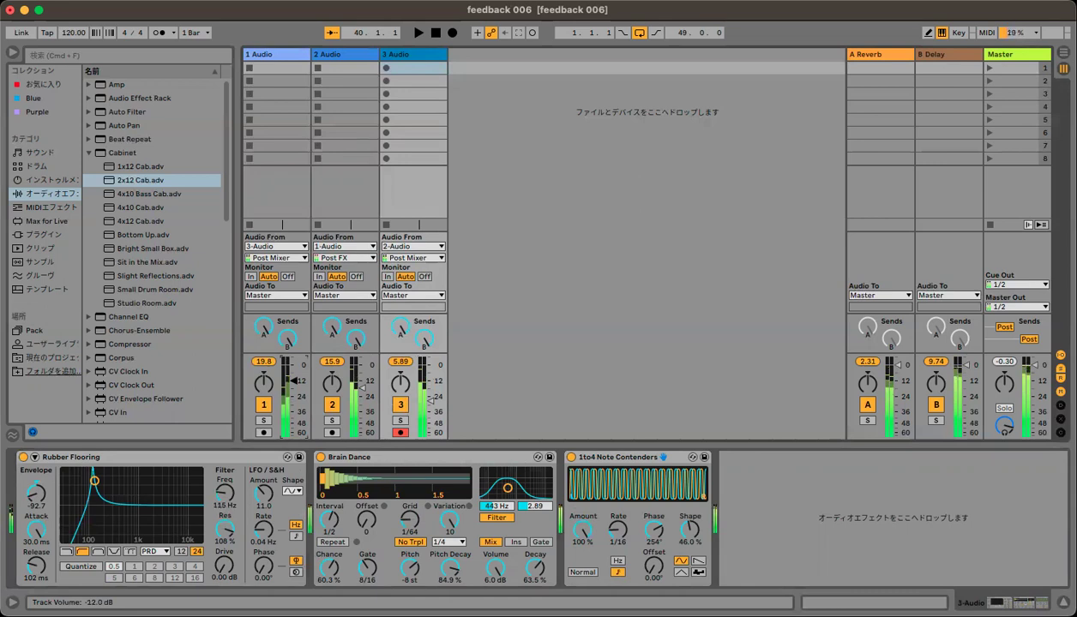
{"action": "left_click", "coordinate": [362, 388]}
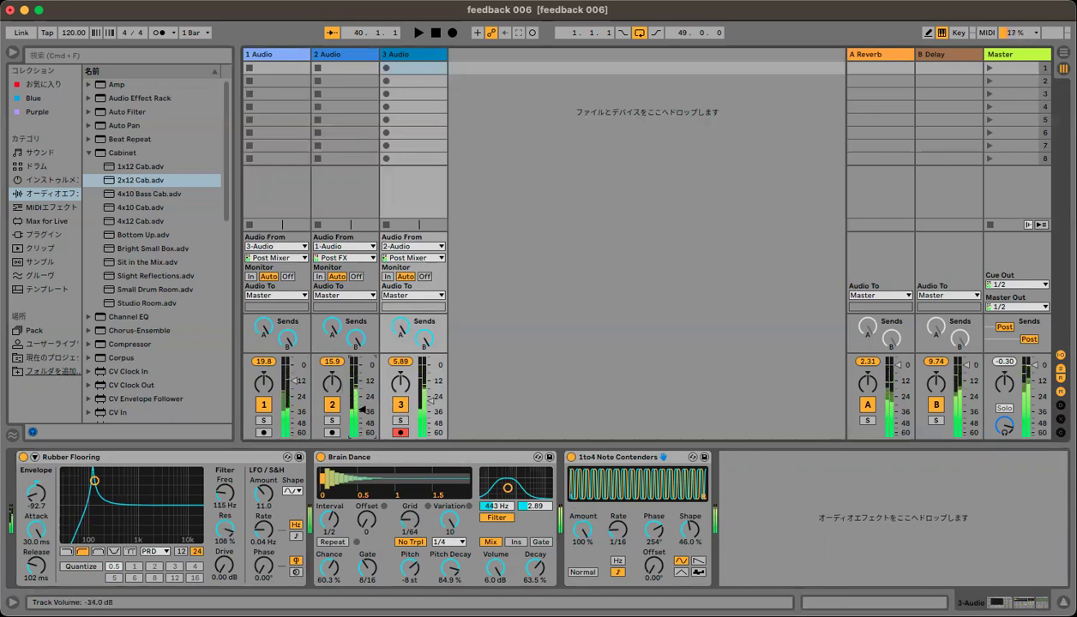
- Fade the volumes of tracks 1, 2 and 3 down to silence one after another
{"action": "left_click_drag", "start_coordinate": [293, 379], "coordinate": [293, 433]}
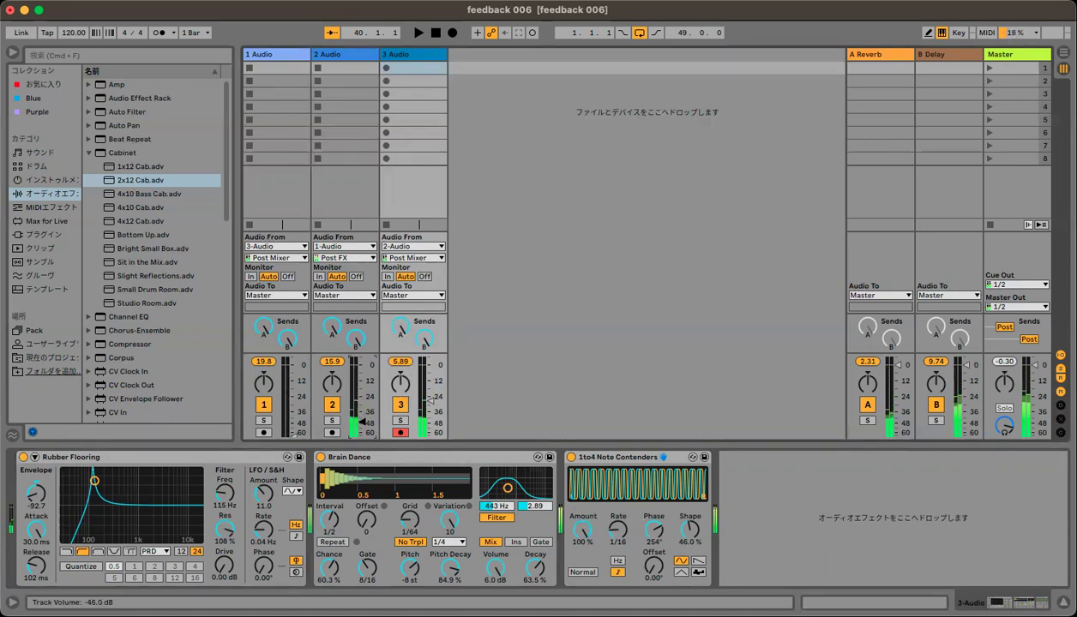
{"action": "left_click_drag", "start_coordinate": [363, 419], "coordinate": [364, 439]}
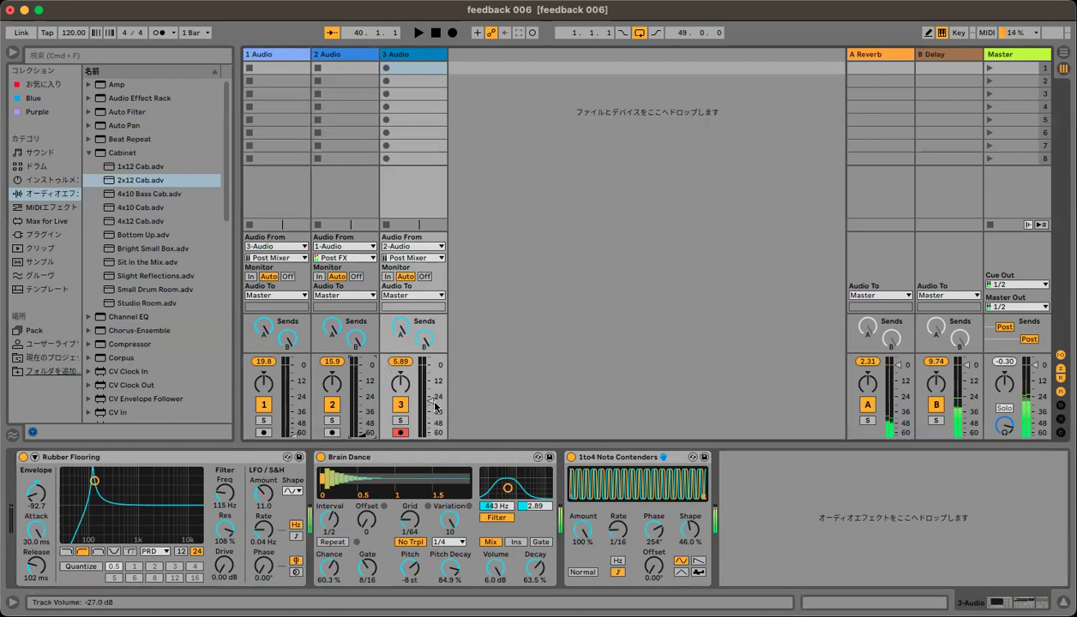
{"action": "left_click_drag", "start_coordinate": [432, 406], "coordinate": [430, 437]}
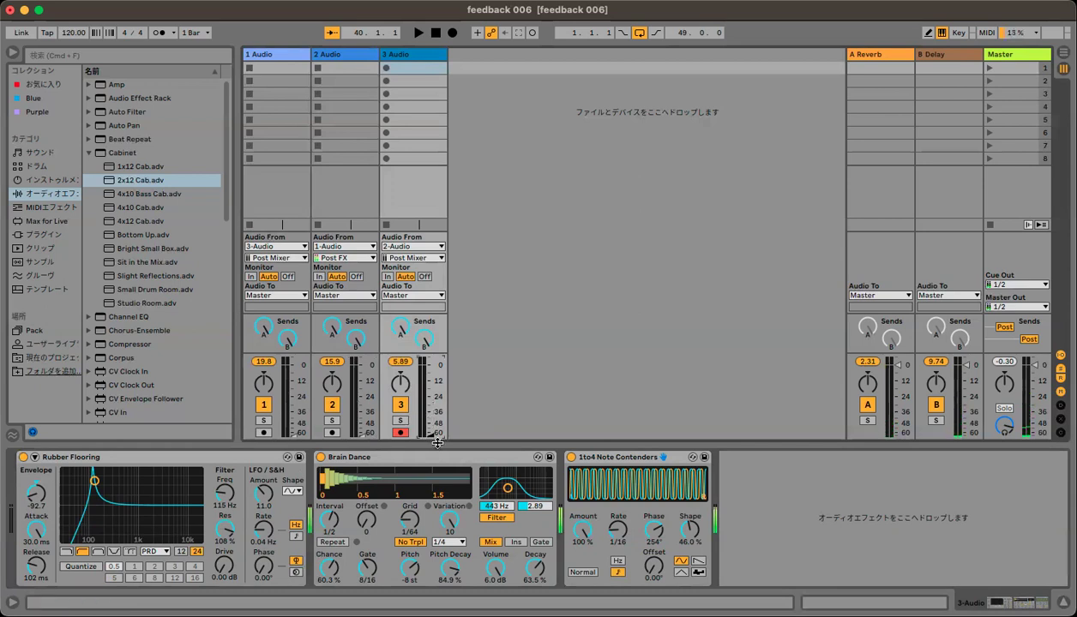